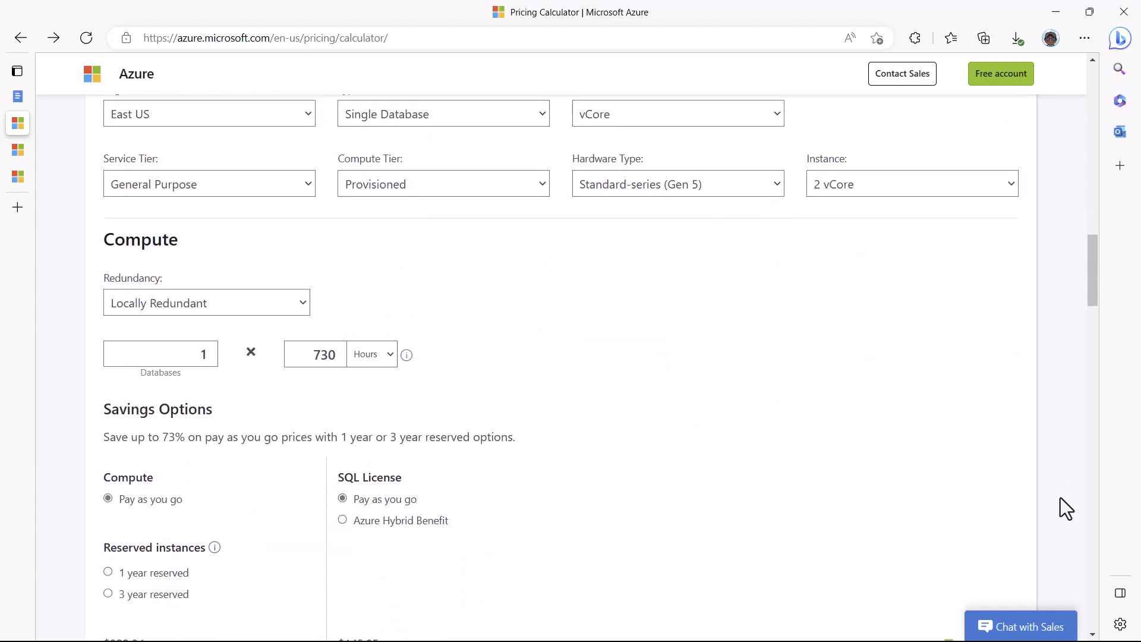
Step: Export the estimate to ExportedEstimate.xlsx, review it in Excel, and return to the calculator
scroll(1060, 497, "down", 16)
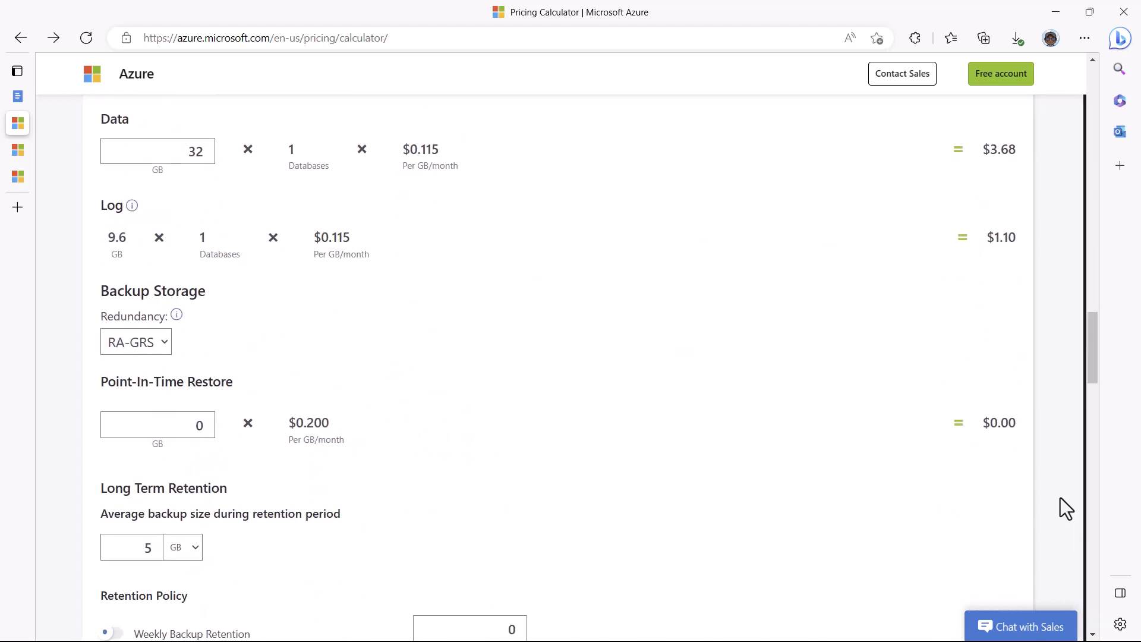
scroll(1061, 498, "down", 1)
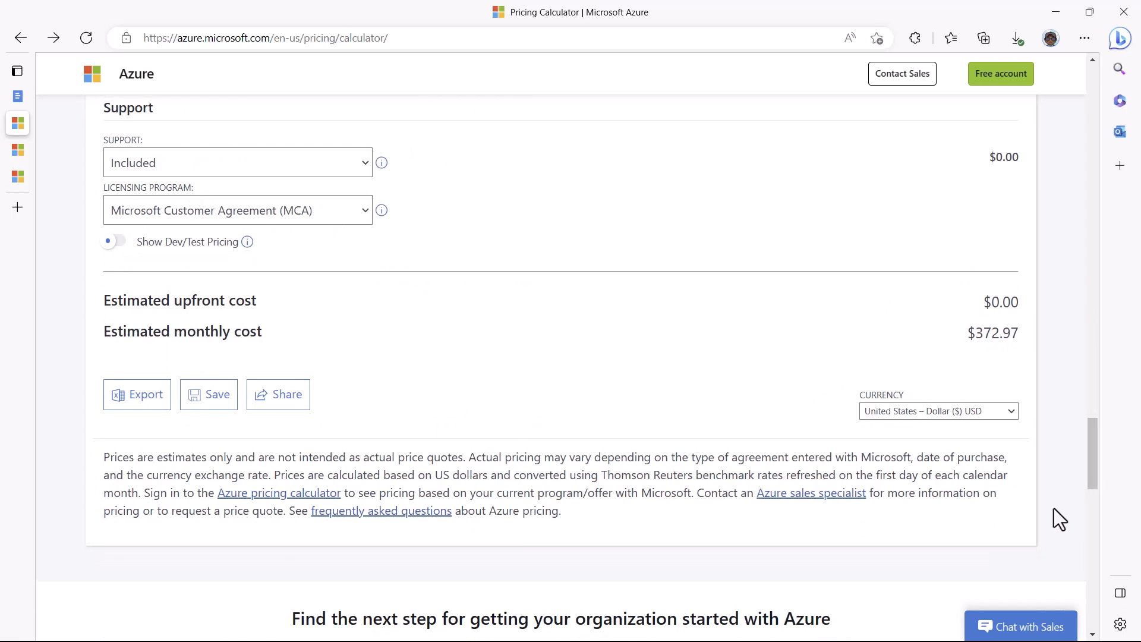
left_click(137, 395)
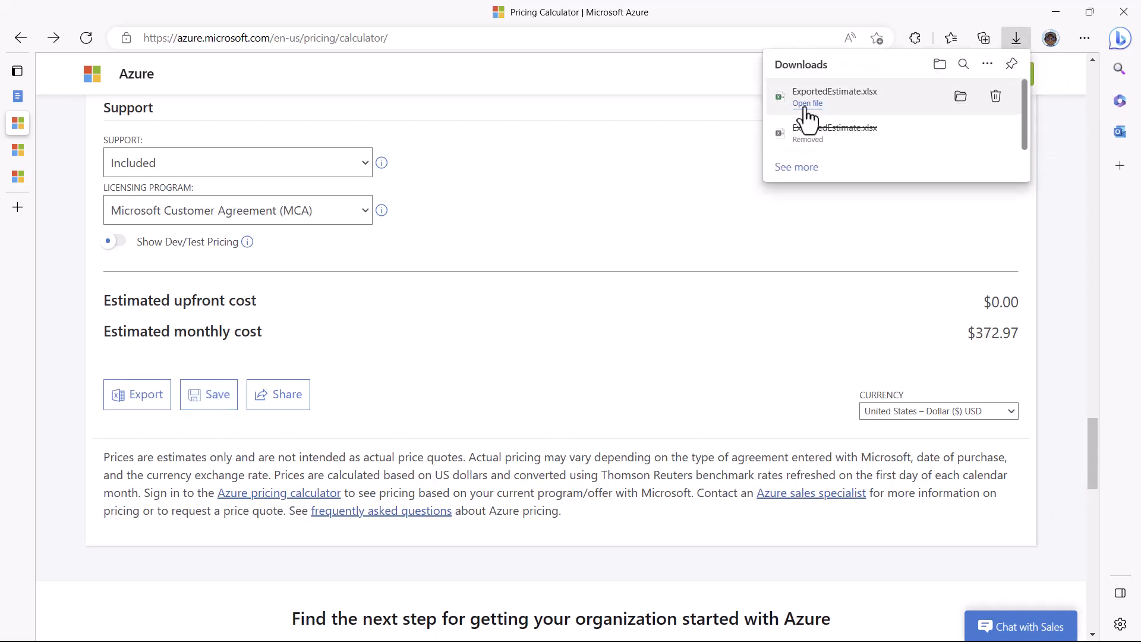
left_click(807, 104)
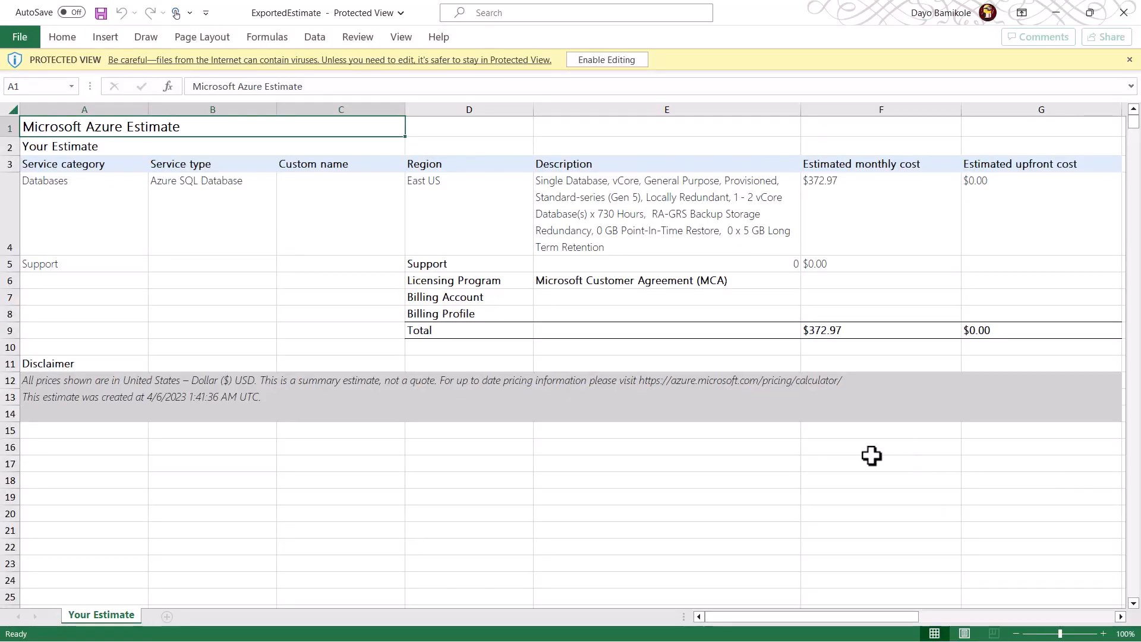
key("alt+Tab")
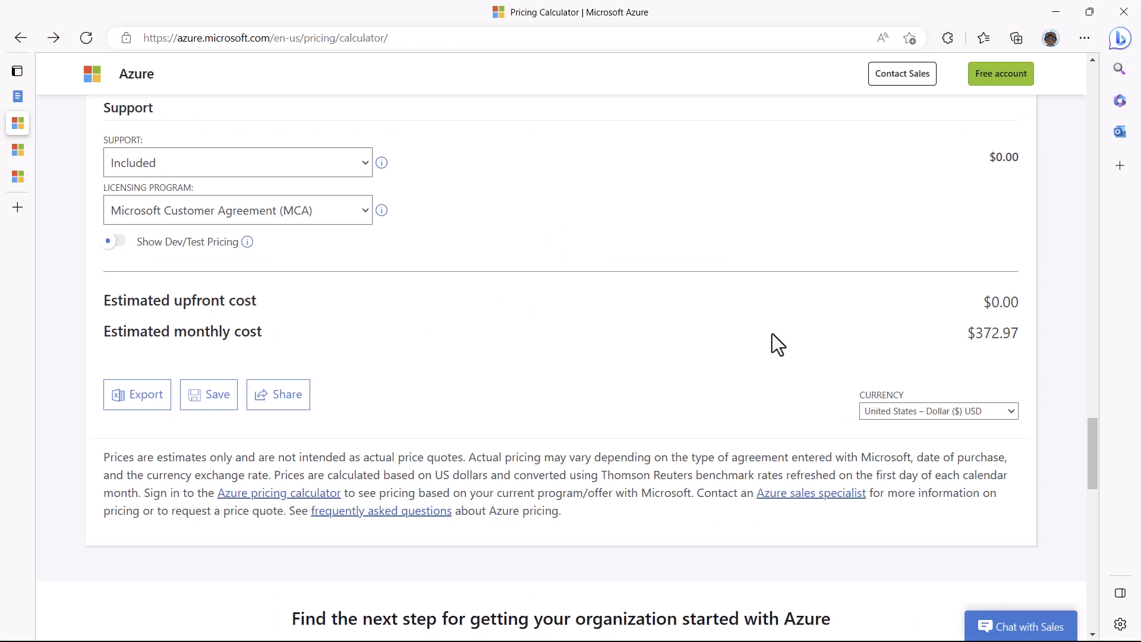
Step: Try saving the estimate, then sign in with the Microsoft account when prompted
left_click(207, 398)
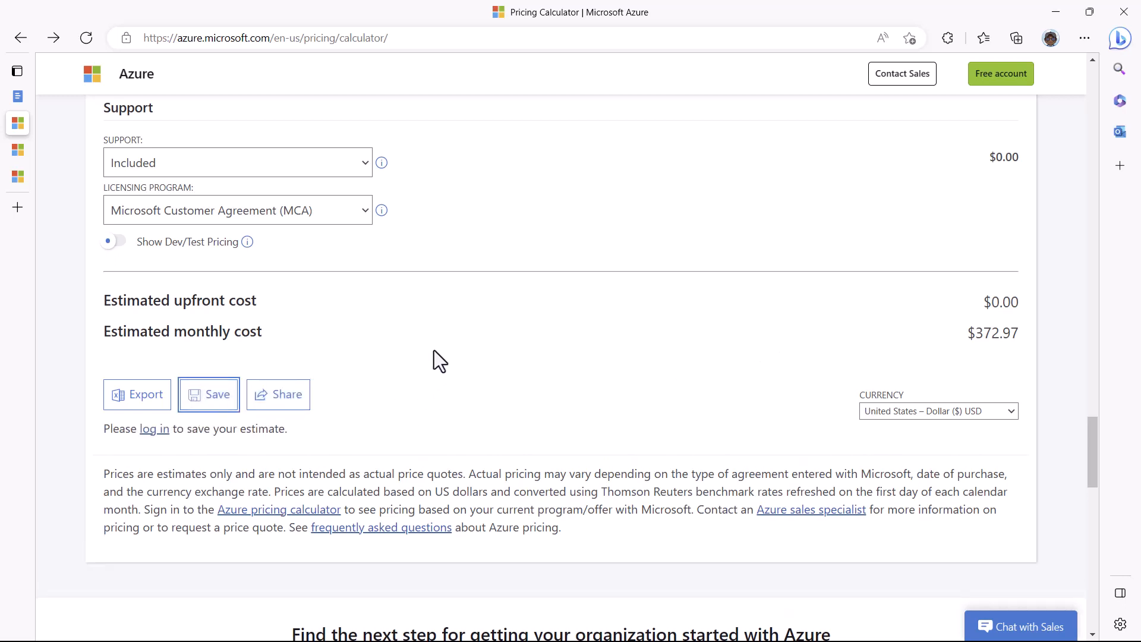
left_click(154, 431)
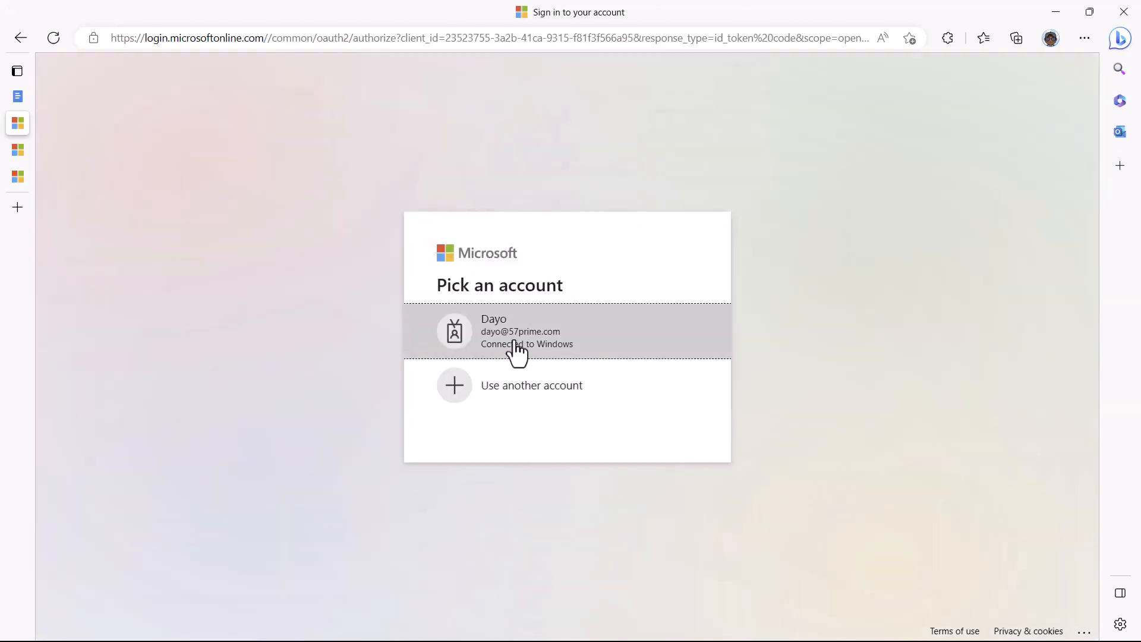
left_click(510, 343)
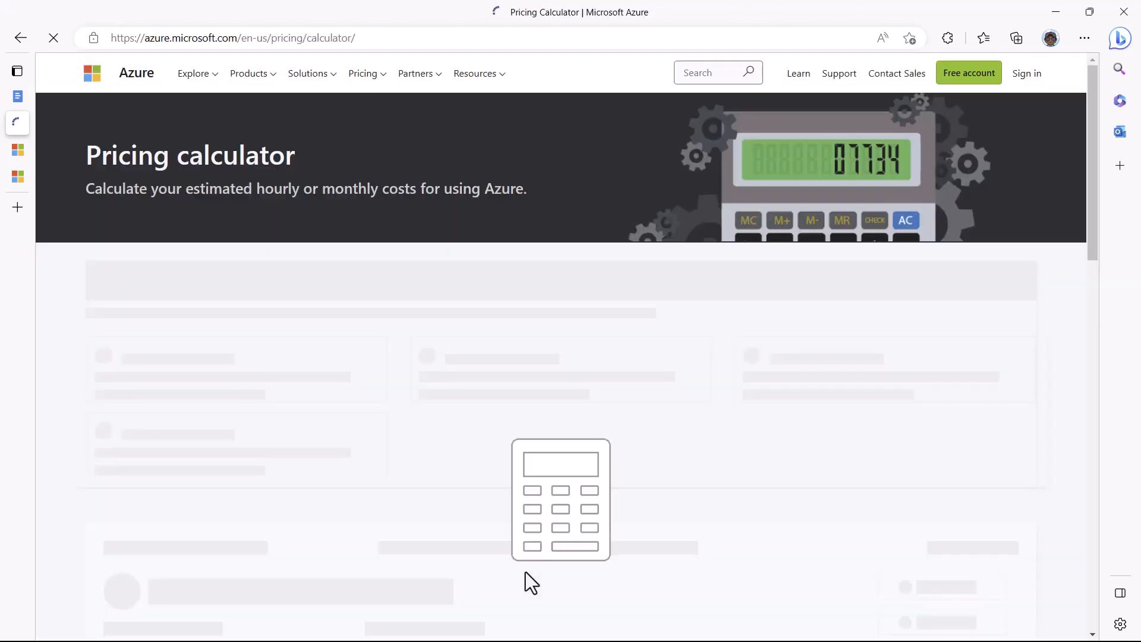
Step: Save the $372.97 monthly estimate, overwriting the existing saved 'Your Estimate'
scroll(1052, 475, "down", 2)
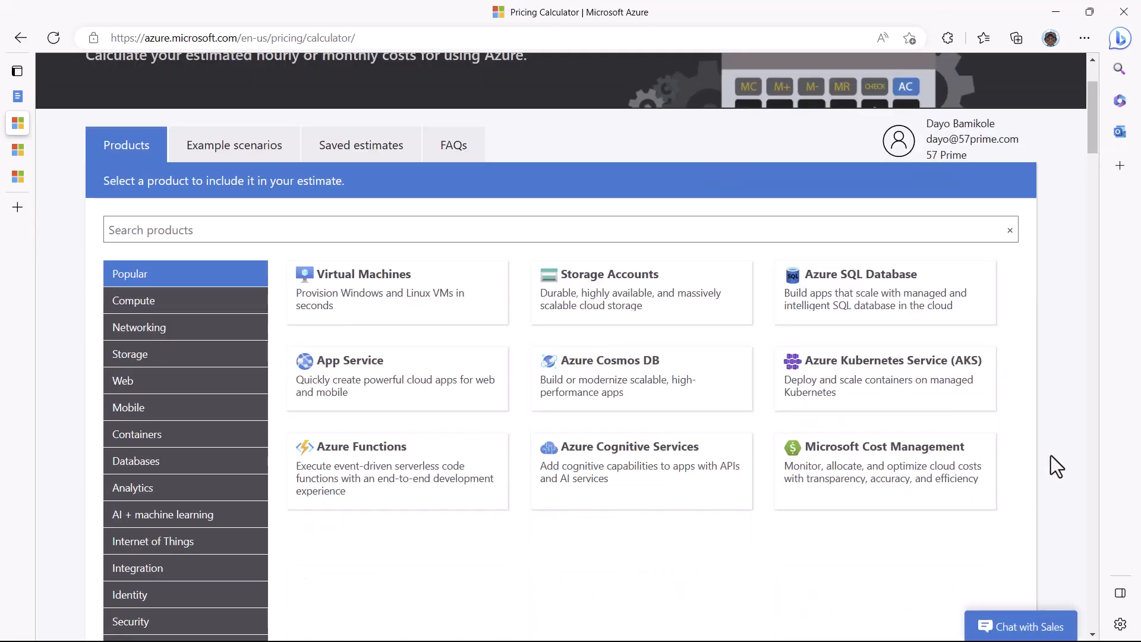
scroll(1052, 504, "down", 15)
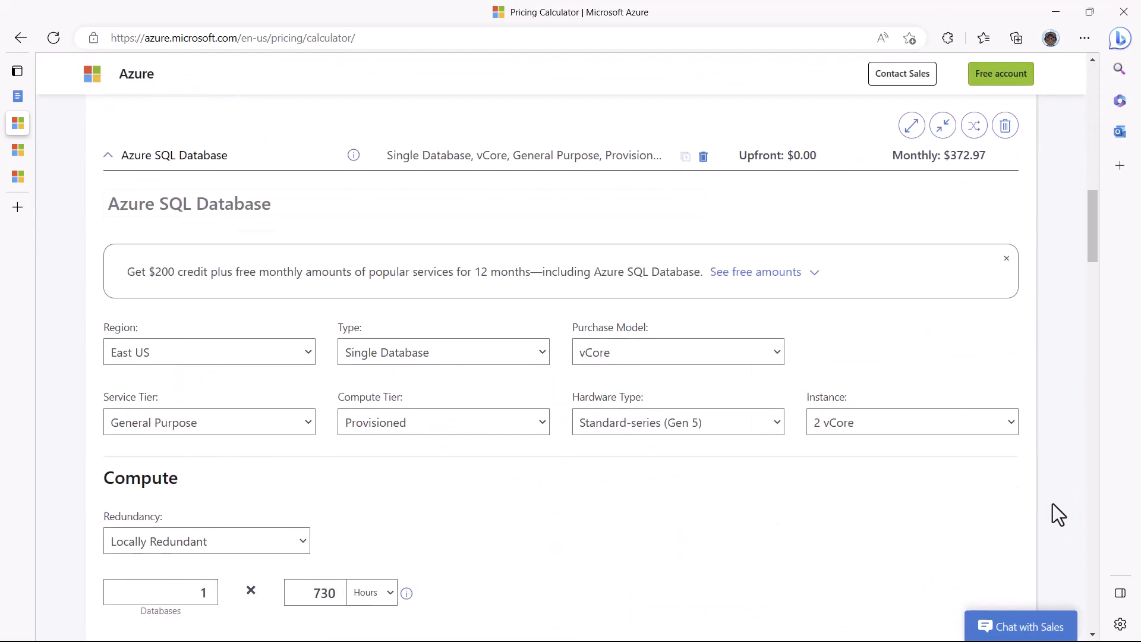
scroll(1054, 504, "down", 15)
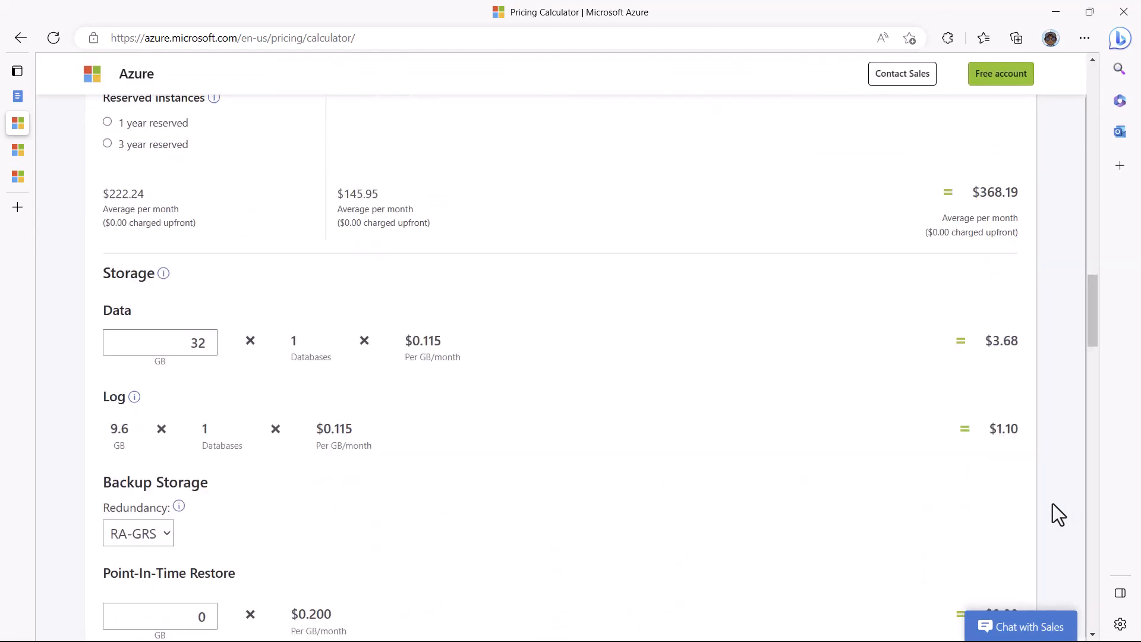
scroll(1053, 506, "down", 11)
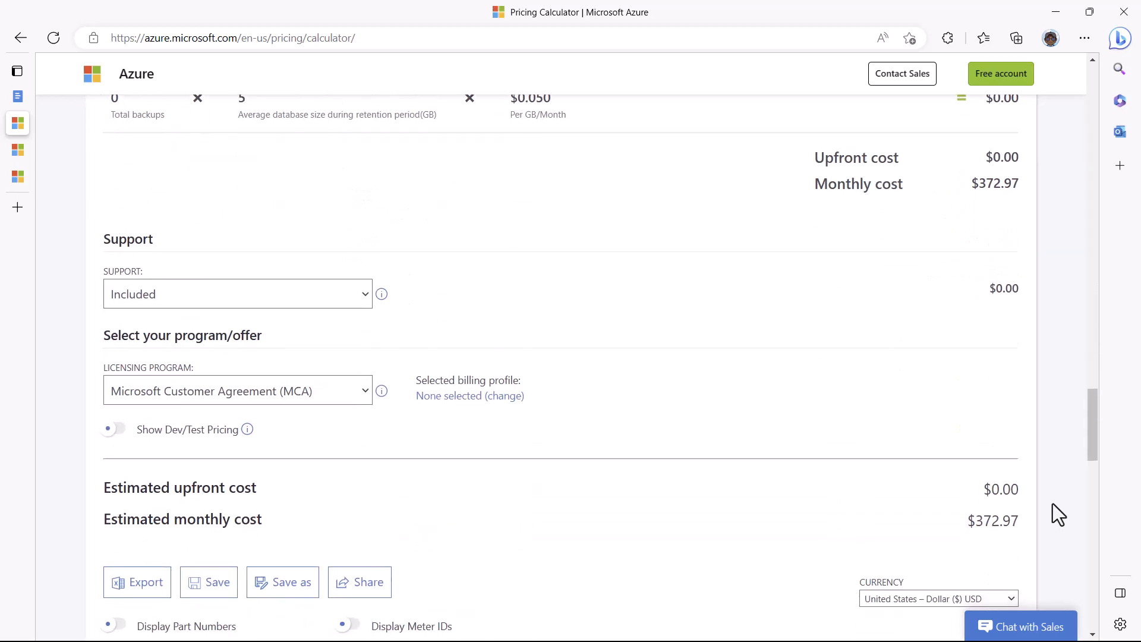
scroll(1053, 504, "down", 1)
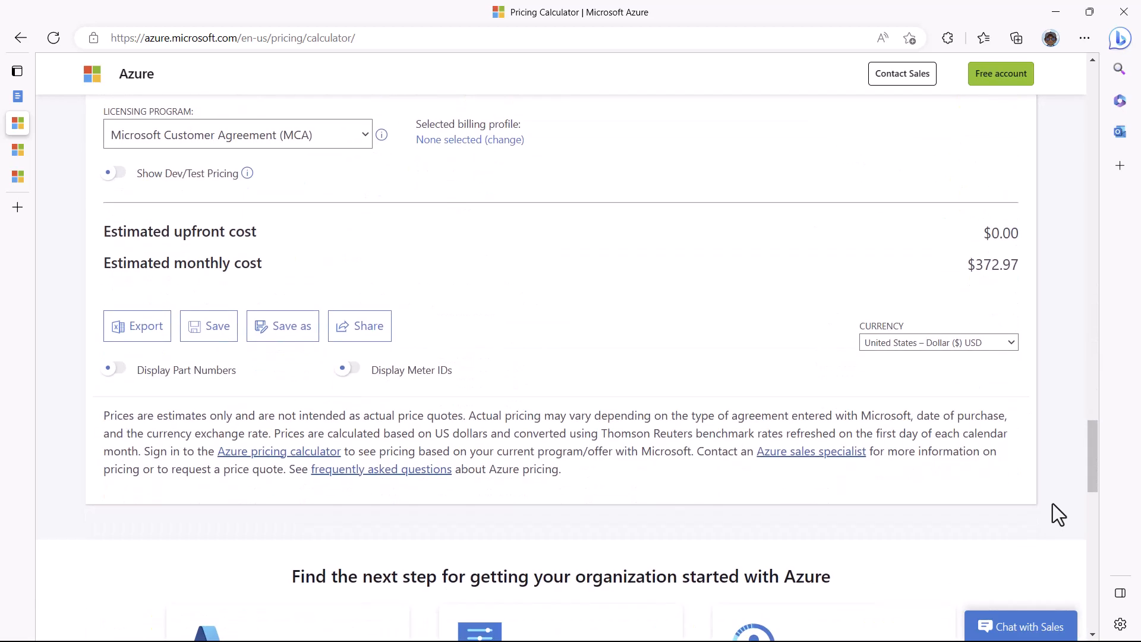
left_click(215, 339)
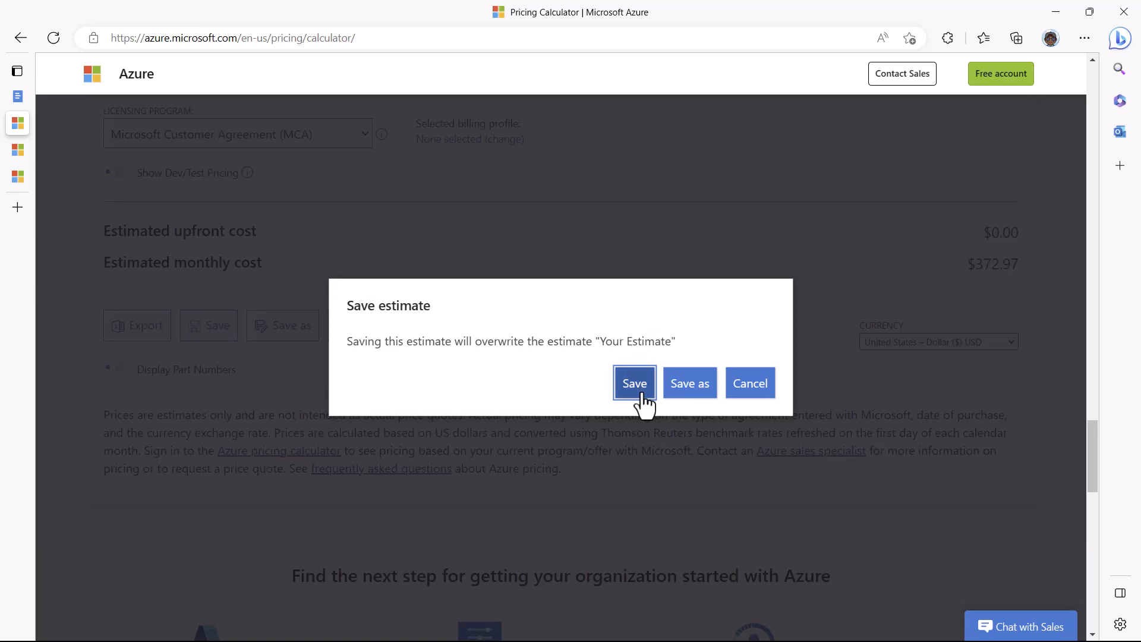
left_click(638, 390)
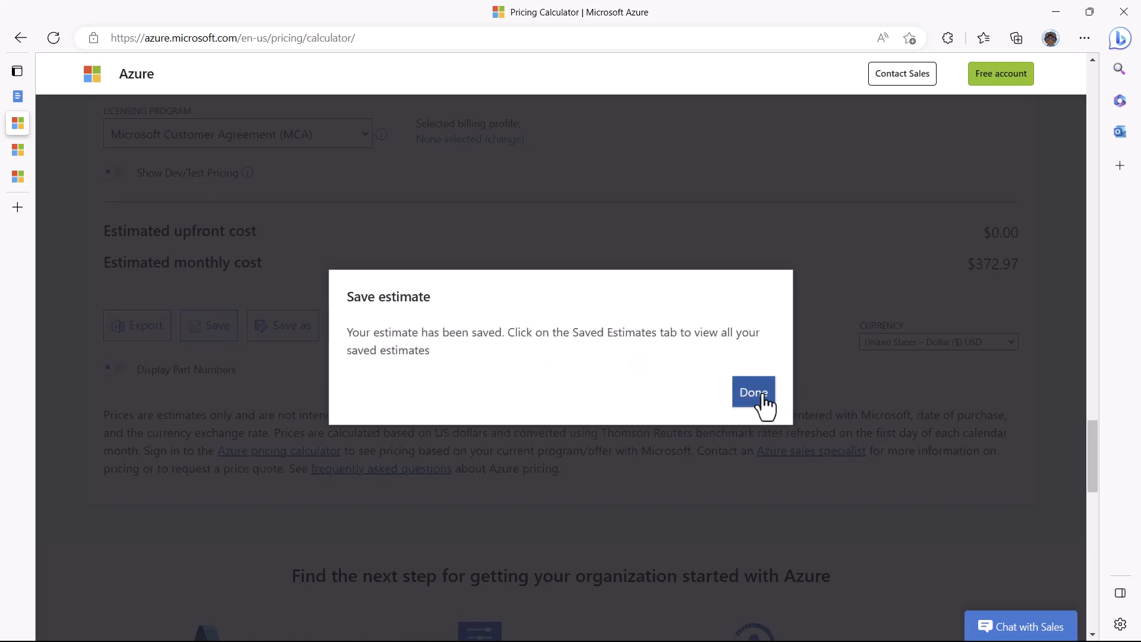
left_click(762, 398)
scroll(688, 377, "up", 20)
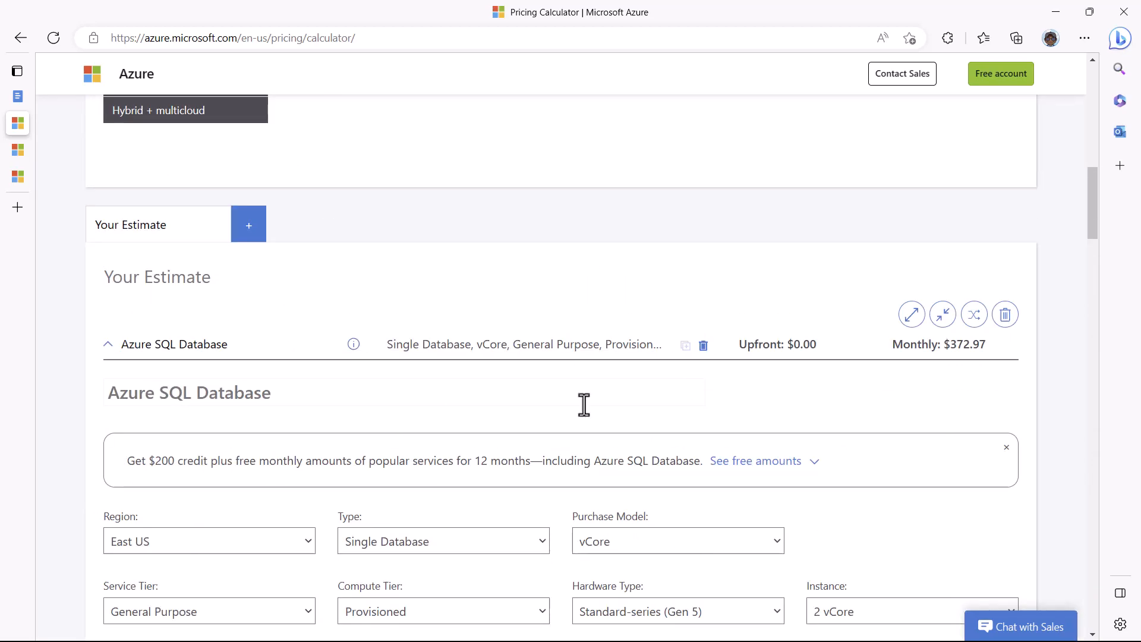
Step: Retitle the estimate as the owner's name plus 'Azure DB Estimates' and save it
left_click_drag(212, 372, 101, 371)
type("Dayos")
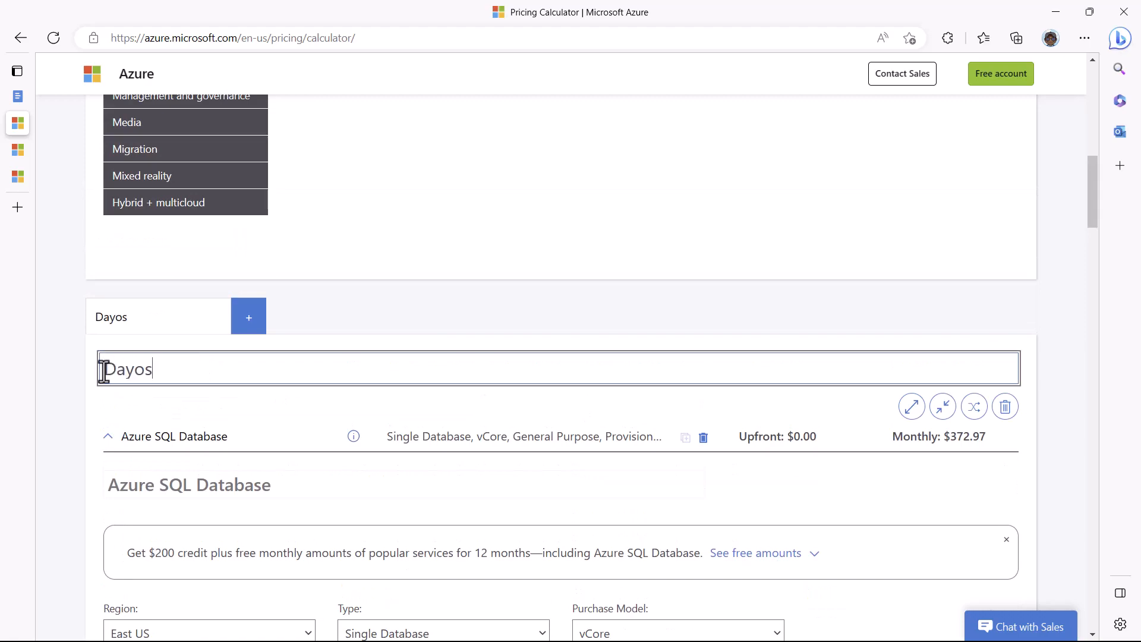
type(" Azure DB Estimates")
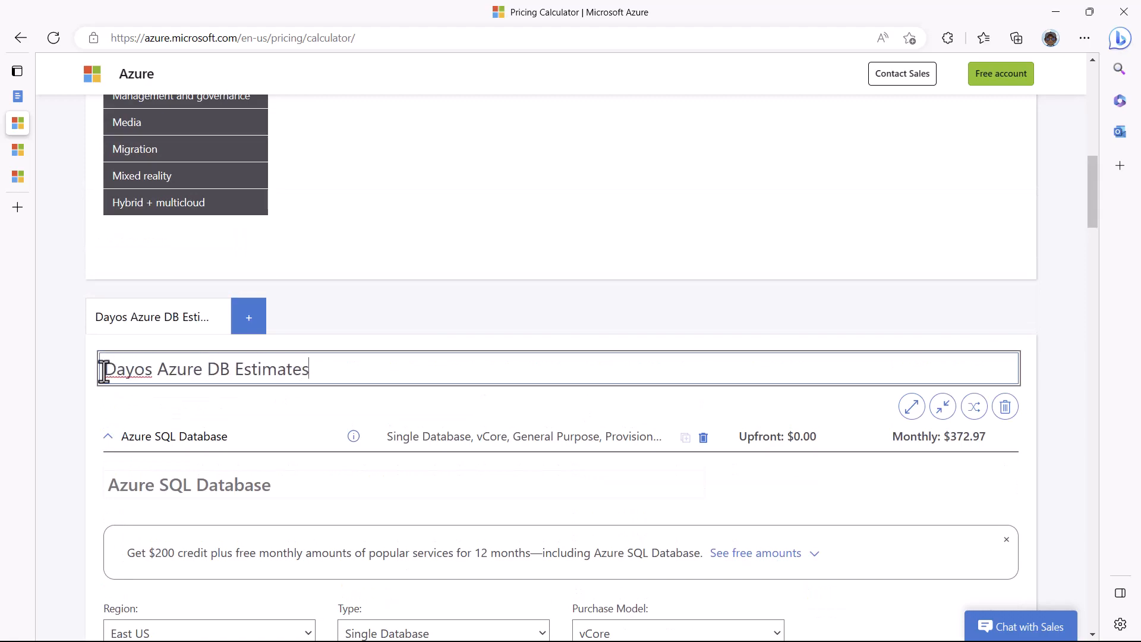
scroll(659, 401, "down", 20)
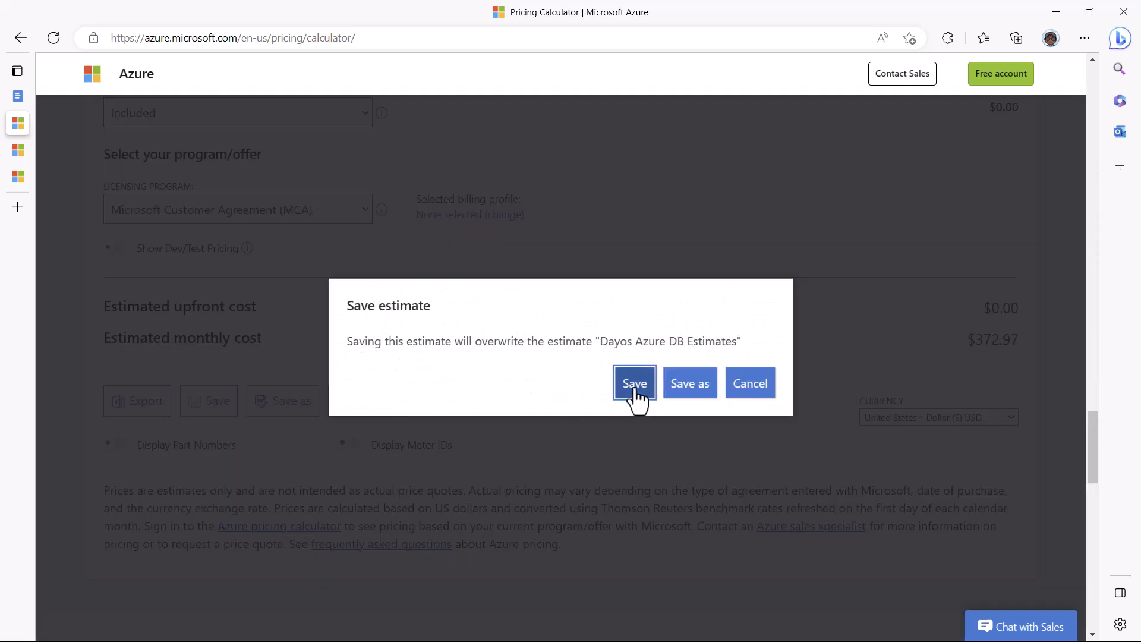
left_click(634, 383)
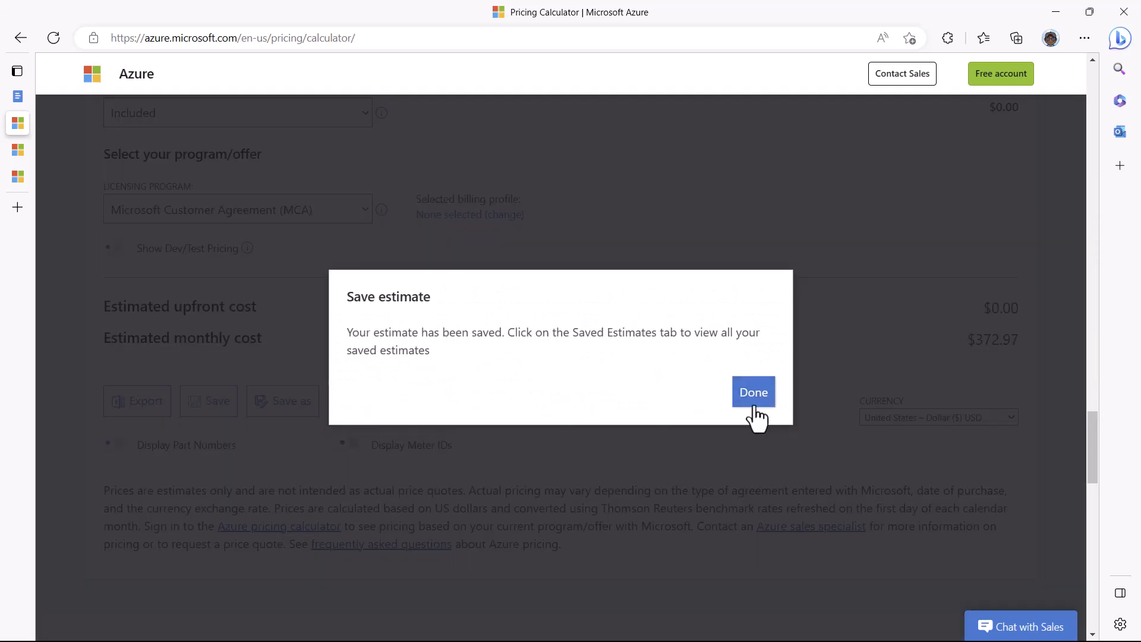
left_click(753, 392)
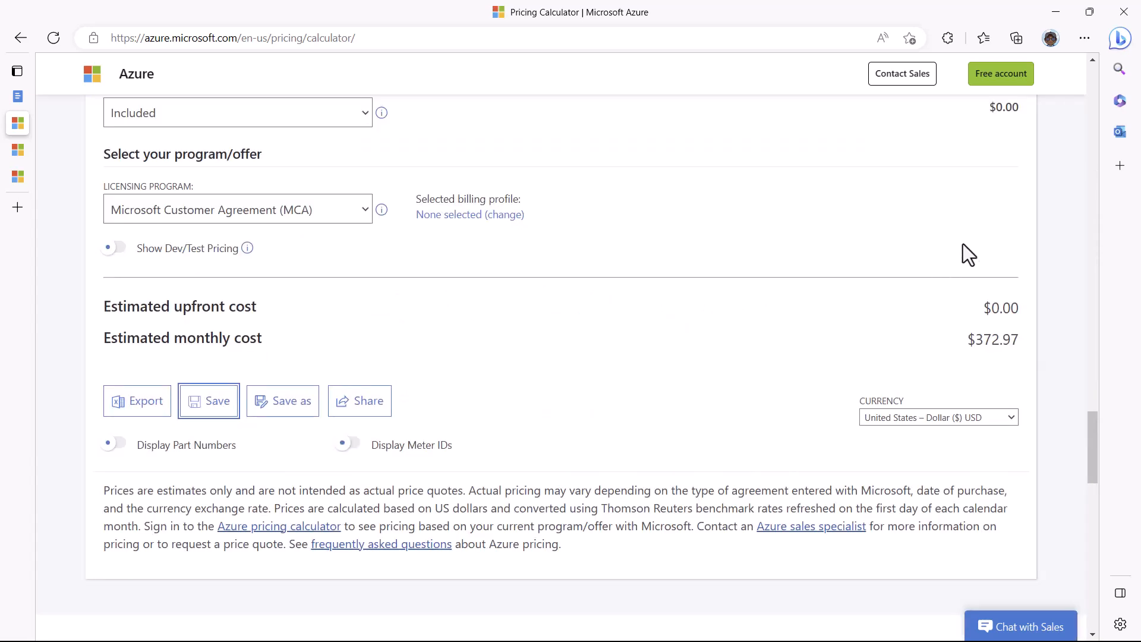
scroll(963, 245, "up", 10)
scroll(963, 244, "up", 5)
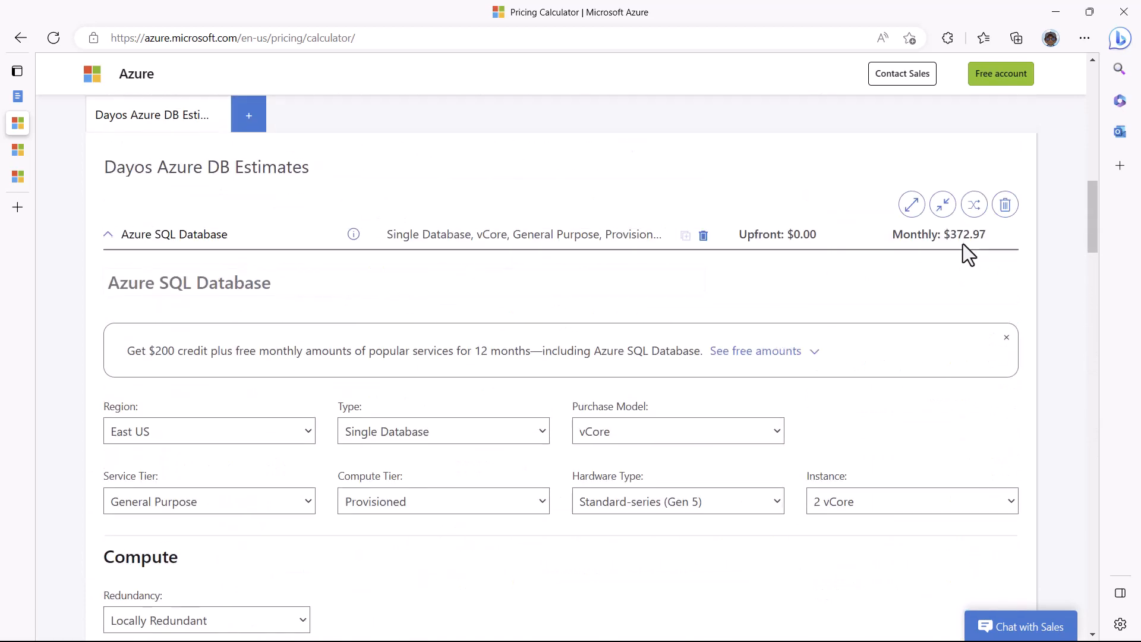
scroll(963, 245, "down", 20)
scroll(963, 254, "down", 2)
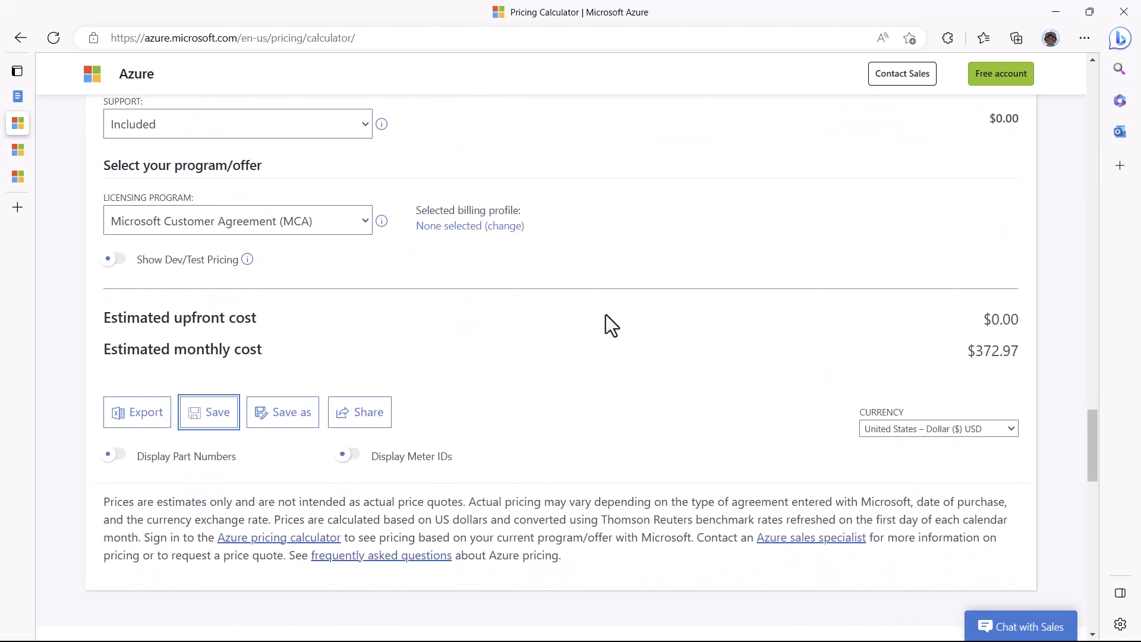
Step: Use Save as to store a separate copy with '1st' inserted before 'Estimates' in its name
left_click(289, 419)
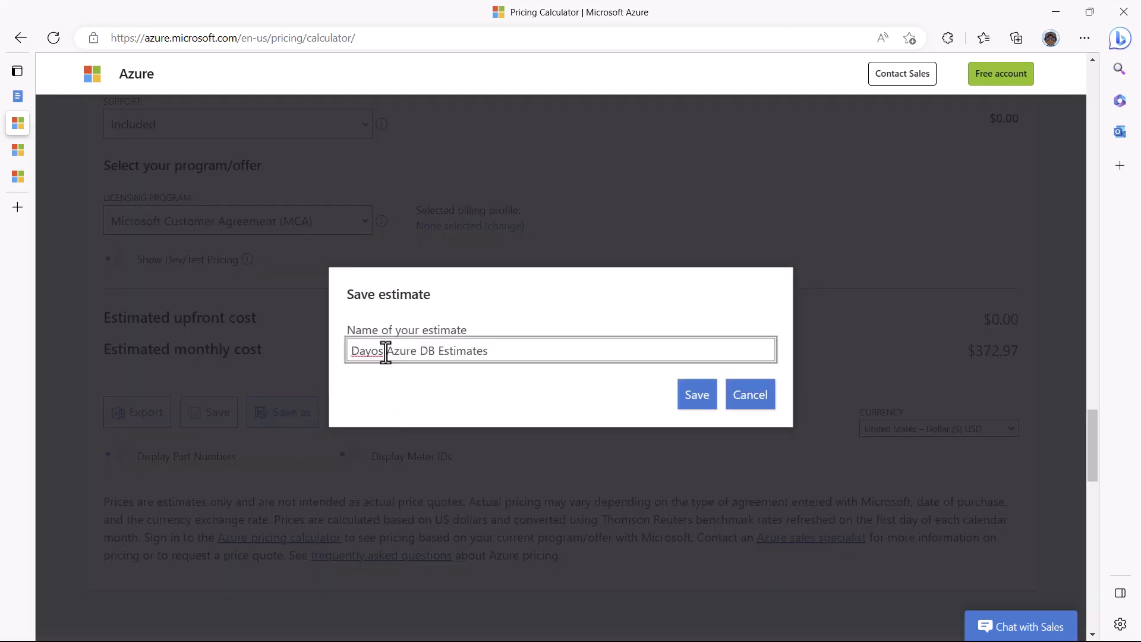
left_click(439, 354)
type("1st")
left_click(694, 393)
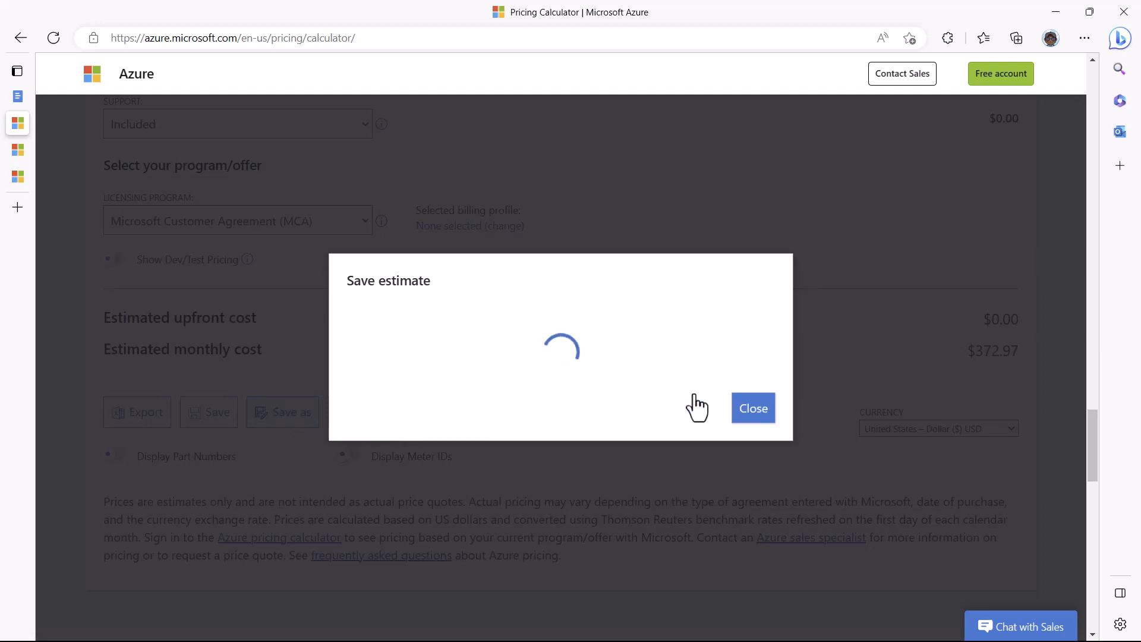
left_click(756, 393)
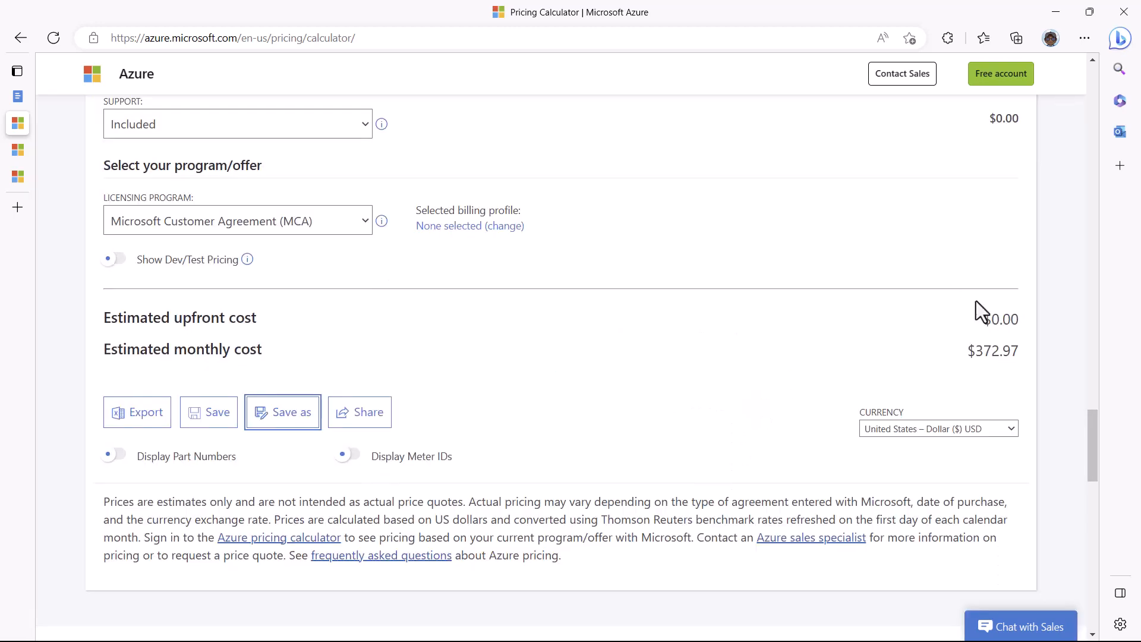
scroll(976, 304, "up", 20)
scroll(976, 301, "up", 10)
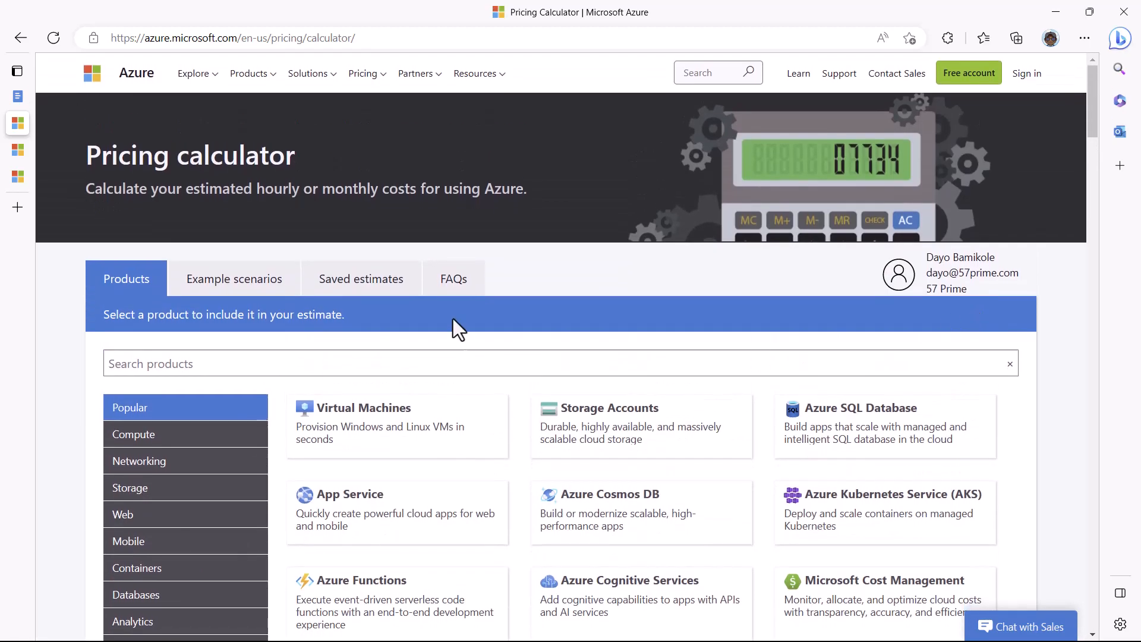
Step: Show the Saved estimates list with both database estimates at $372.97 monthly
left_click(364, 284)
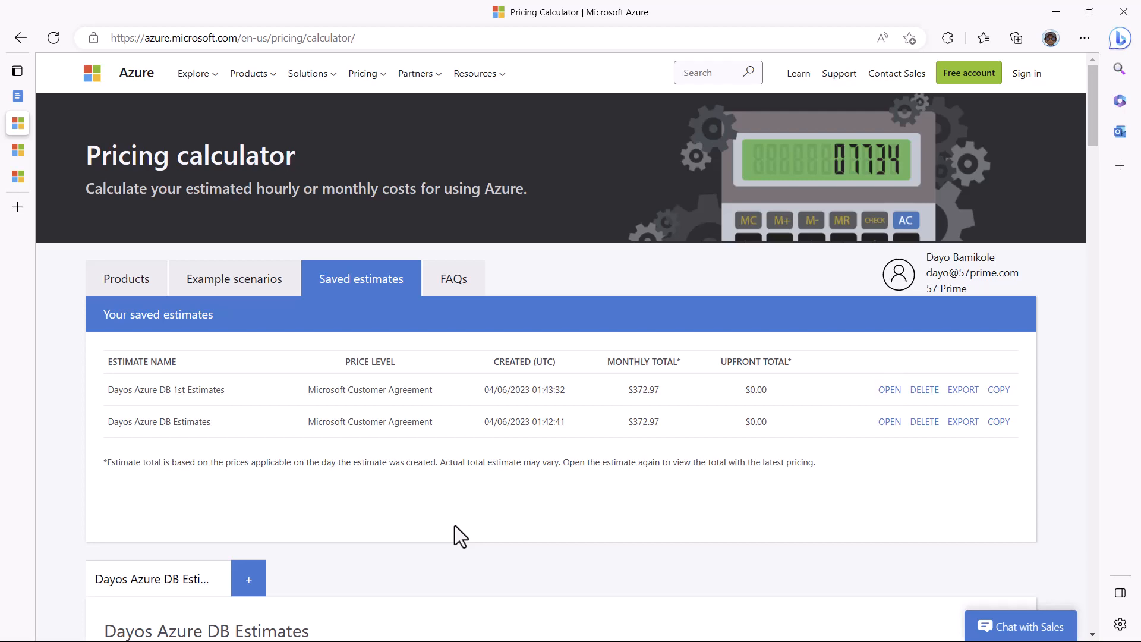
Step: Go to Example scenarios and scroll through the available scenario cards
left_click(233, 286)
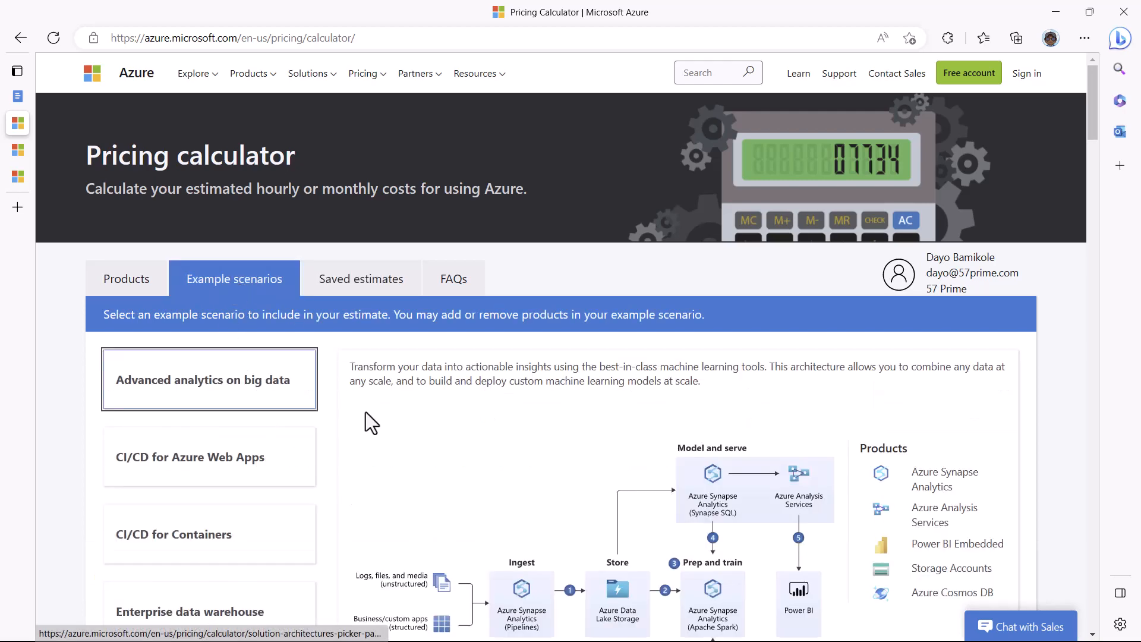
scroll(369, 420, "down", 2)
scroll(371, 449, "down", 6)
scroll(371, 448, "up", 3)
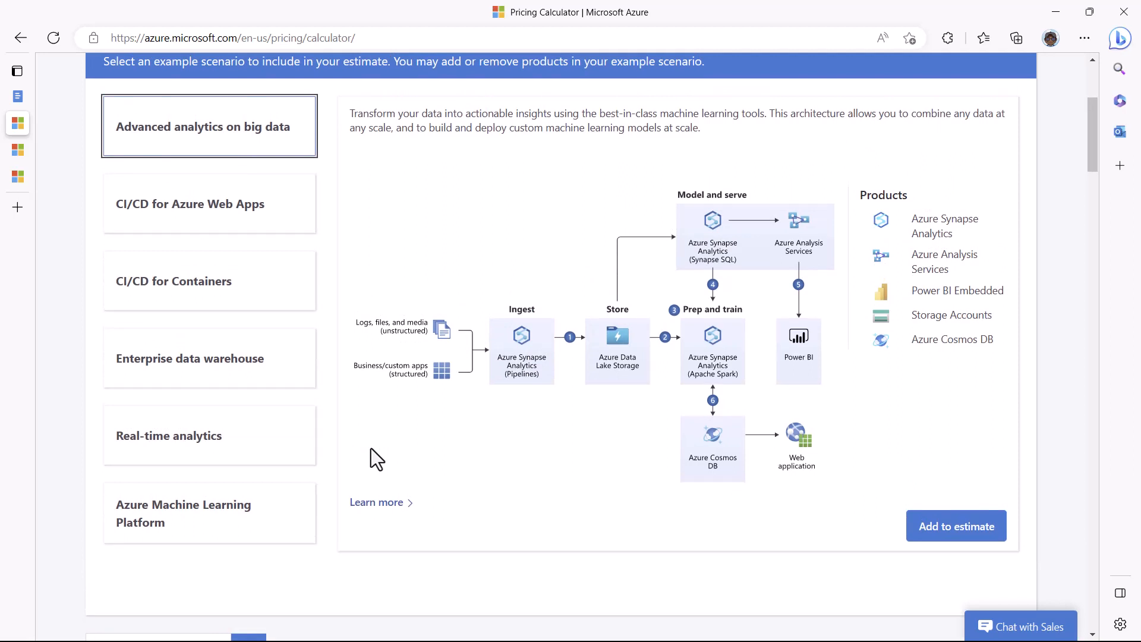
scroll(371, 456, "up", 1)
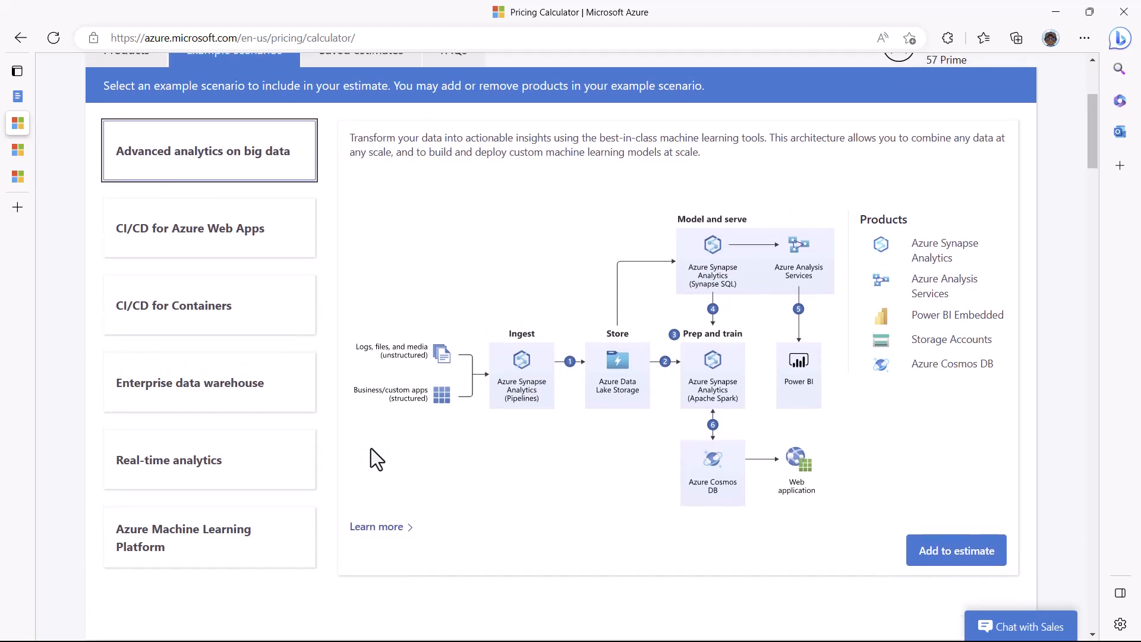
Step: Preview the CI/CD, data warehouse and real-time analytics scenarios, settling on Azure Machine Learning Platform
left_click(169, 240)
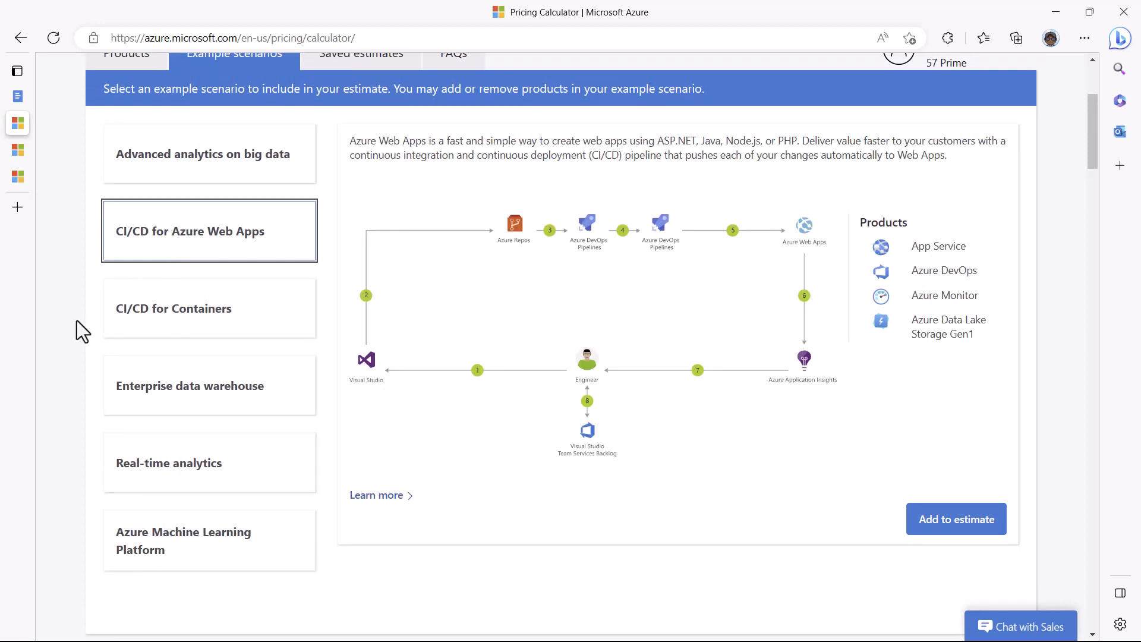
left_click(147, 327)
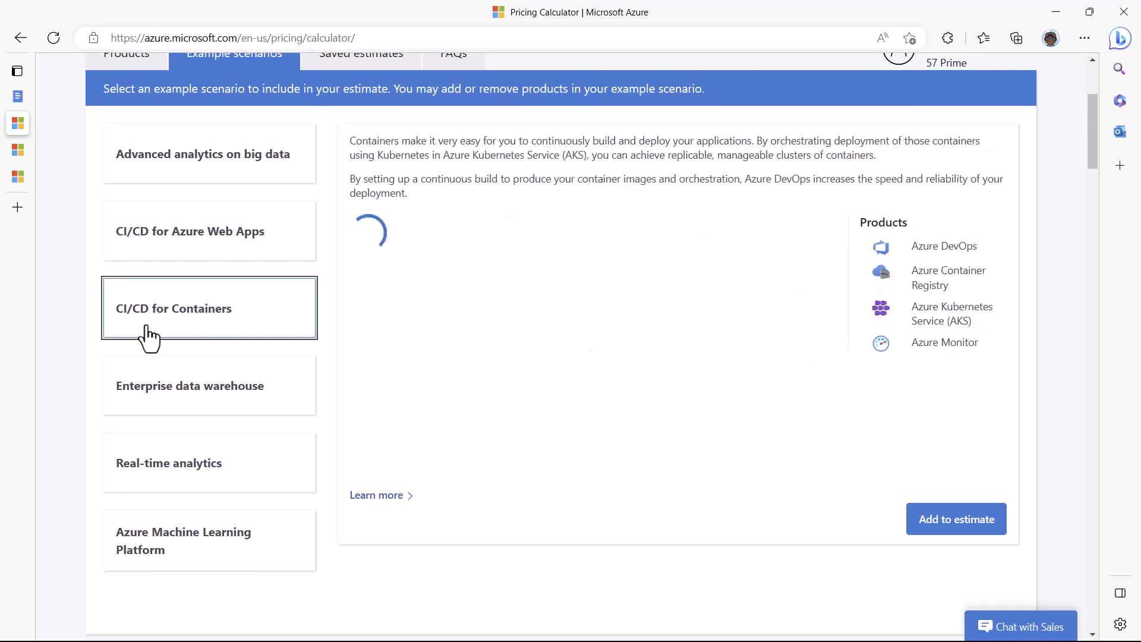
left_click(166, 405)
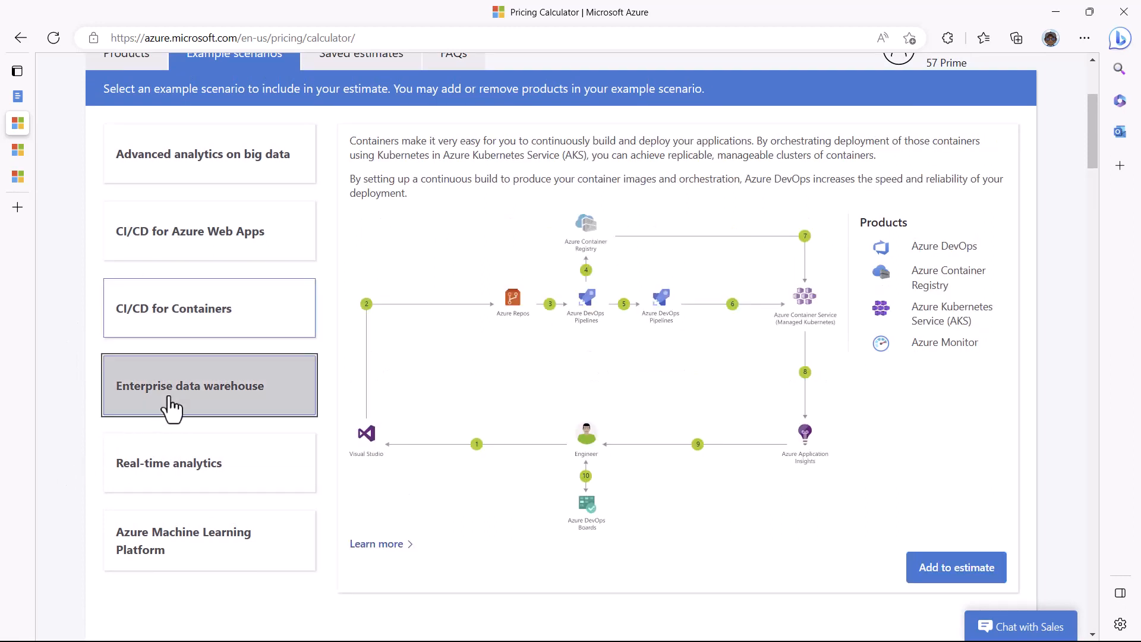
left_click(176, 474)
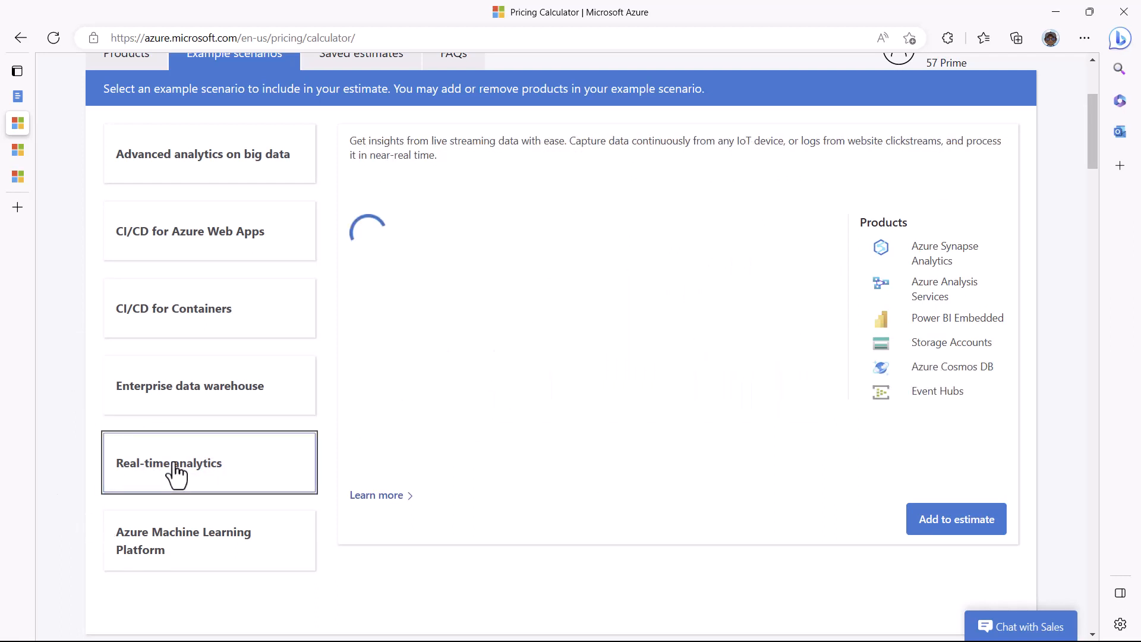
left_click(161, 553)
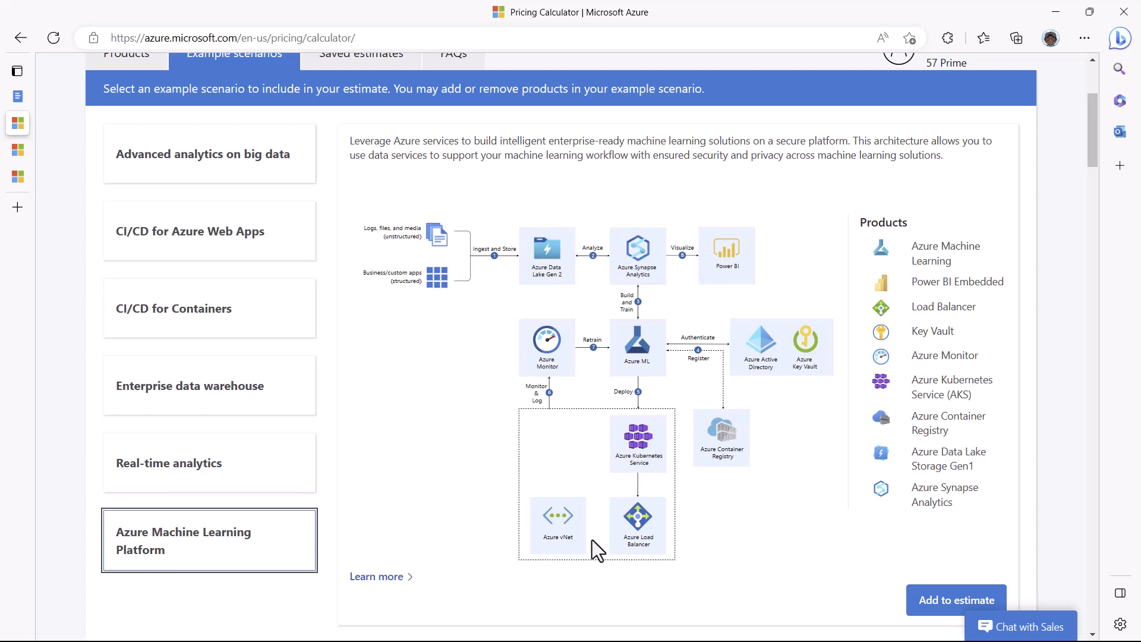
scroll(653, 578, "down", 1)
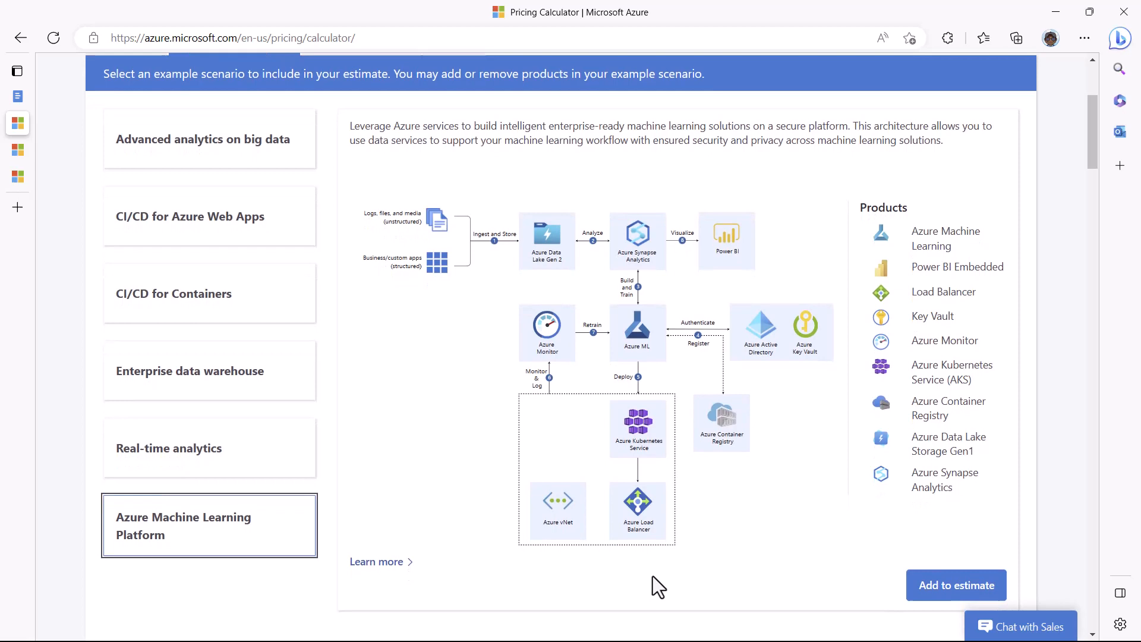
Step: Add the Azure Machine Learning Platform scenario and review its seven products totalling $7,461.56 monthly
left_click(956, 586)
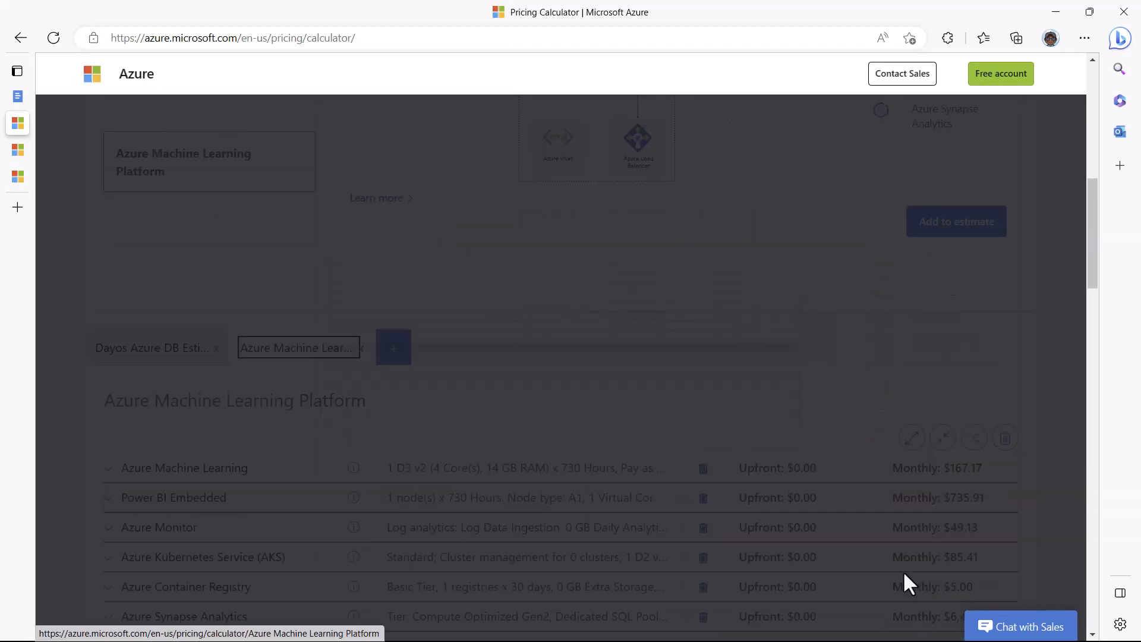
scroll(950, 545, "down", 3)
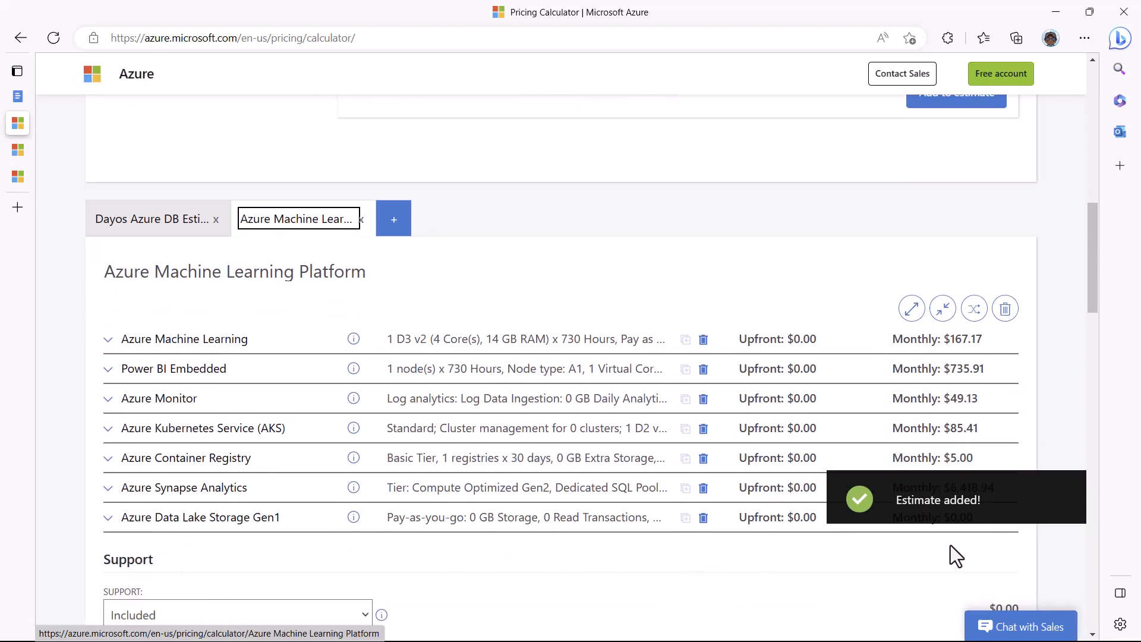
scroll(951, 544, "down", 1)
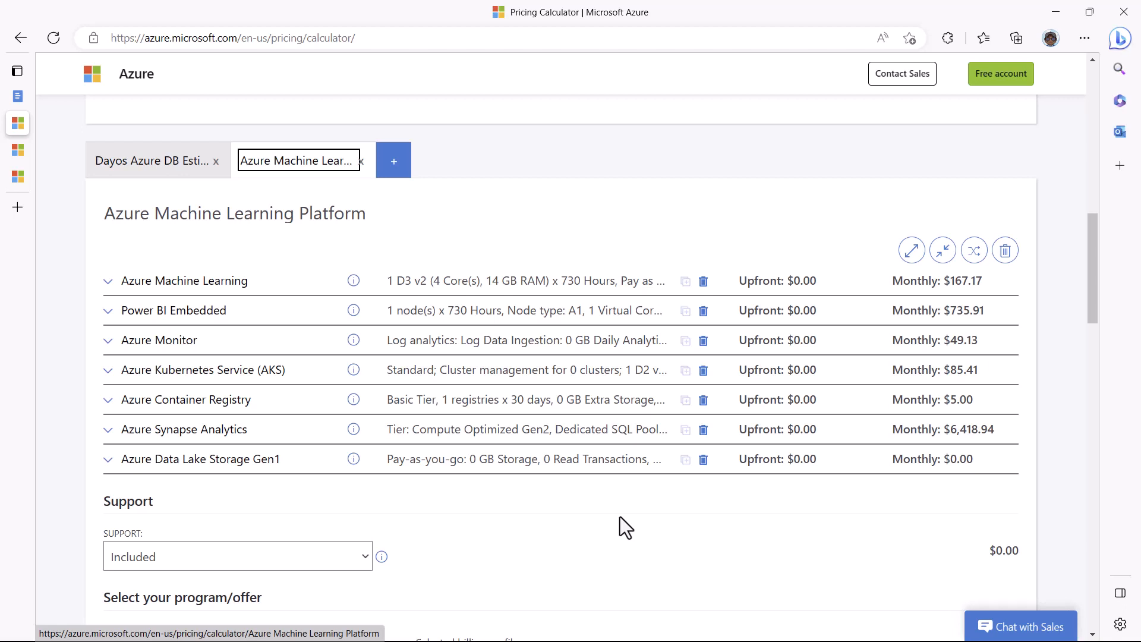
scroll(620, 516, "down", 8)
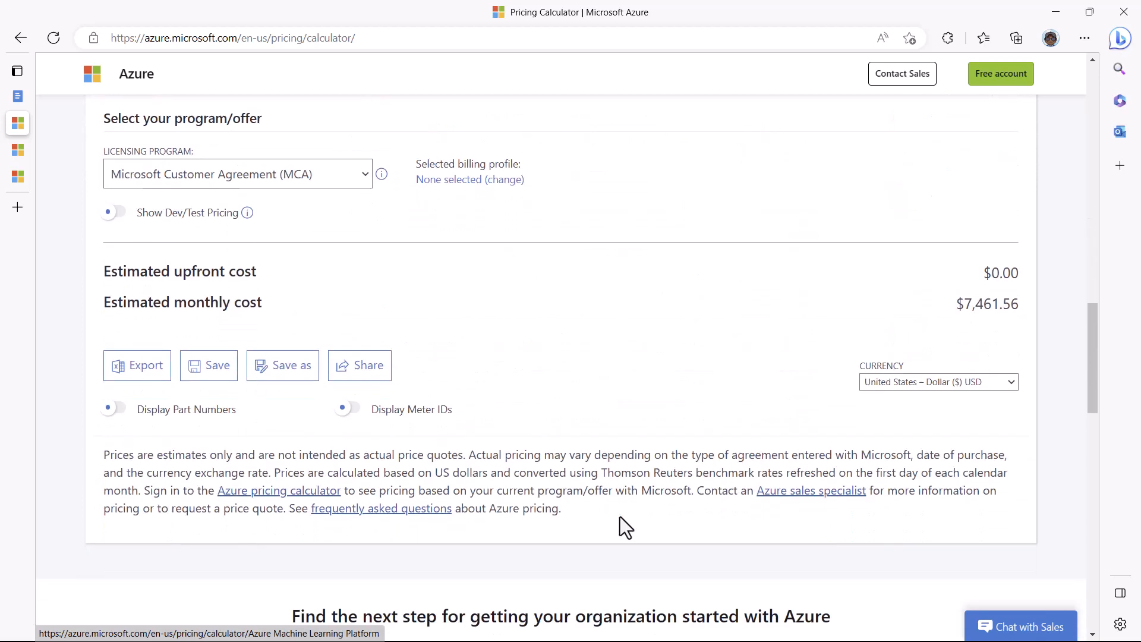
scroll(620, 517, "up", 3)
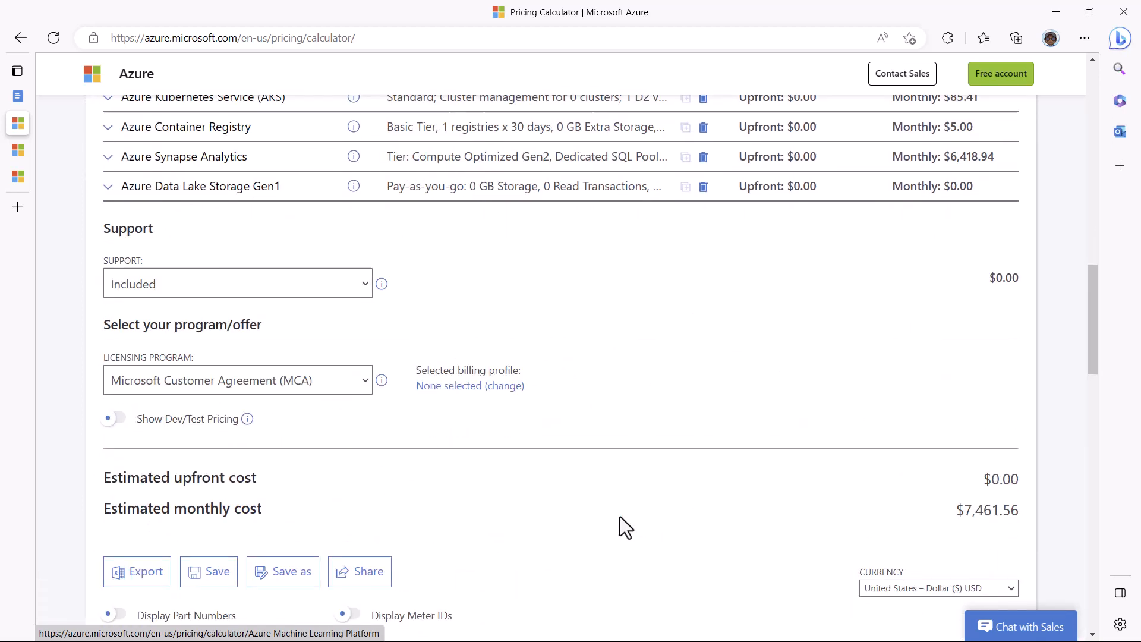
scroll(619, 516, "down", 3)
Step: Copy the estimate's share link and load it in a new InPrivate Edge window
left_click(351, 451)
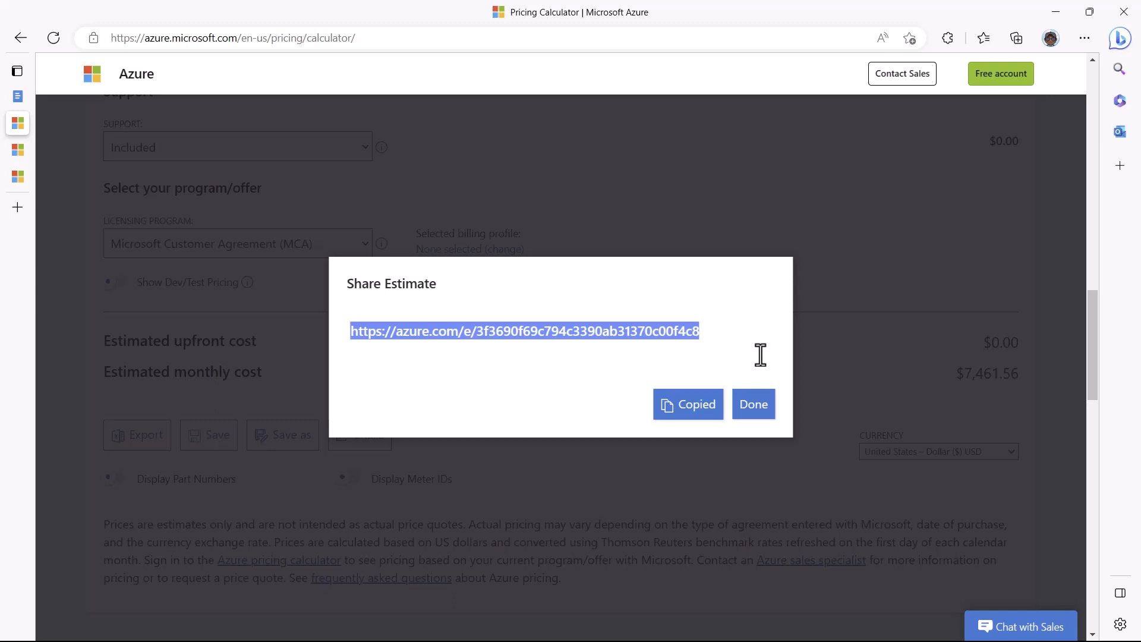
left_click(1083, 37)
left_click(963, 105)
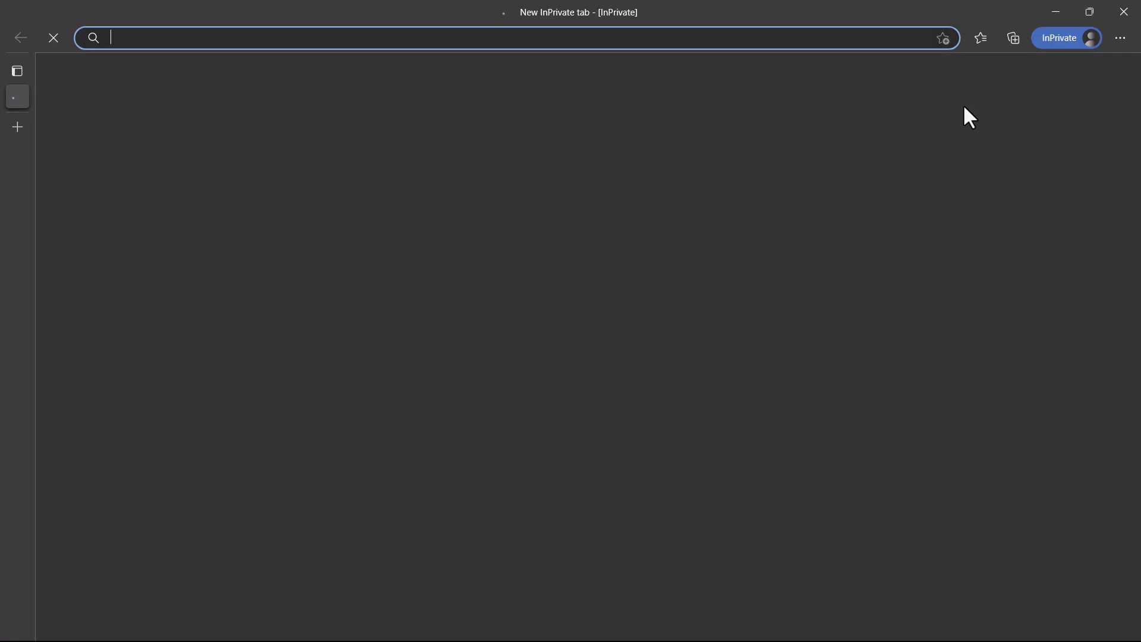
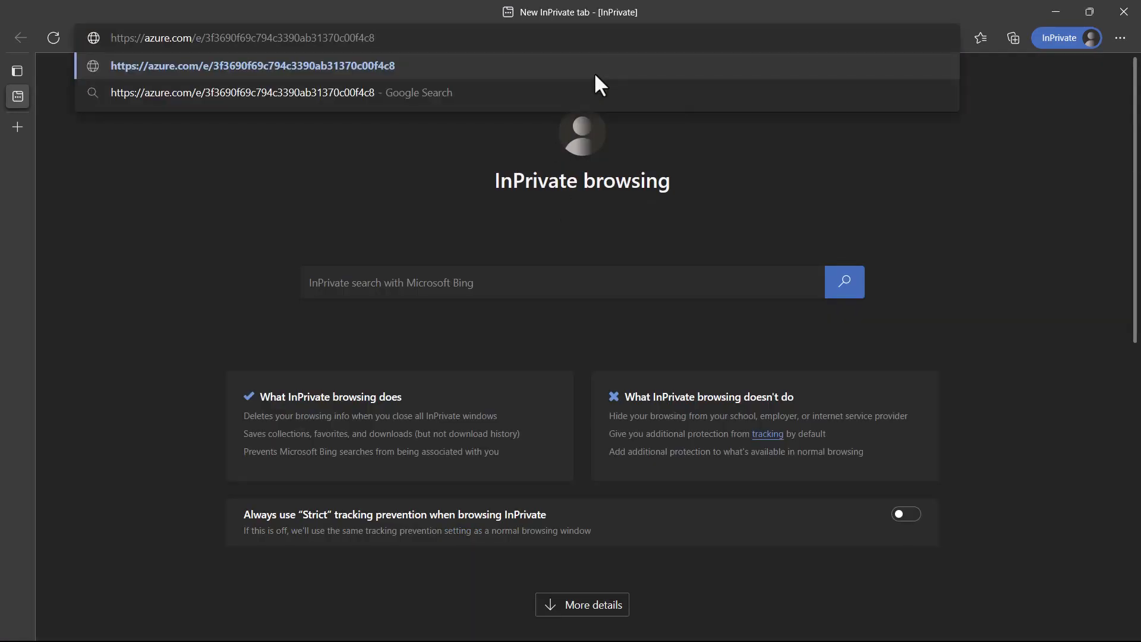
key("Return")
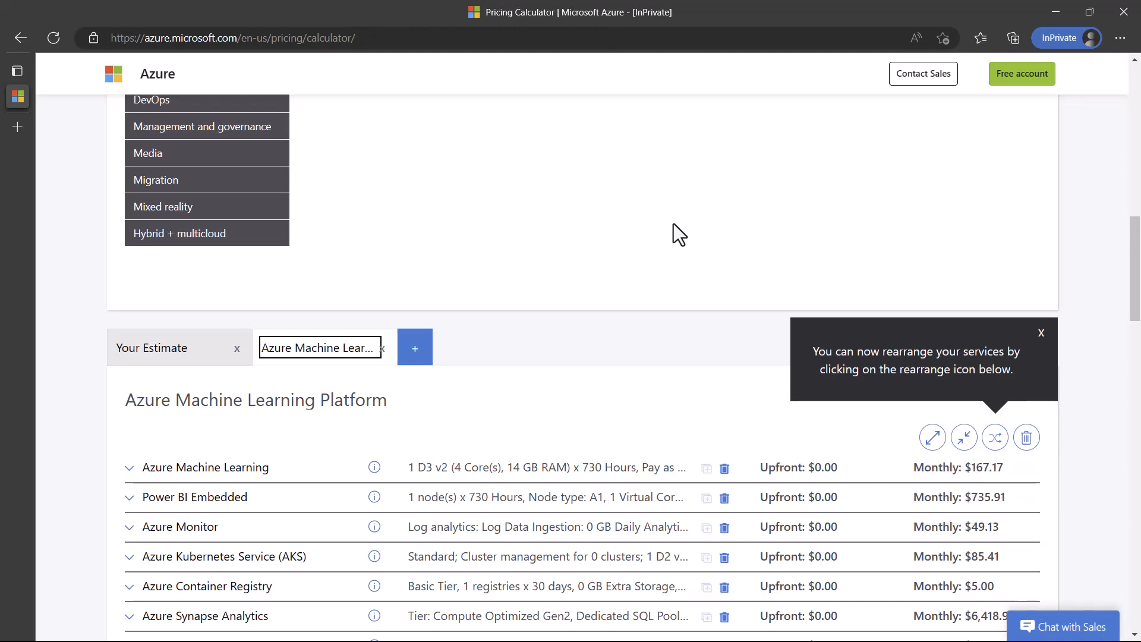
Step: Scroll through the shared Machine Learning estimate to confirm its services and $7,461.56 monthly total
scroll(673, 224, "down", 6)
scroll(706, 462, "down", 3)
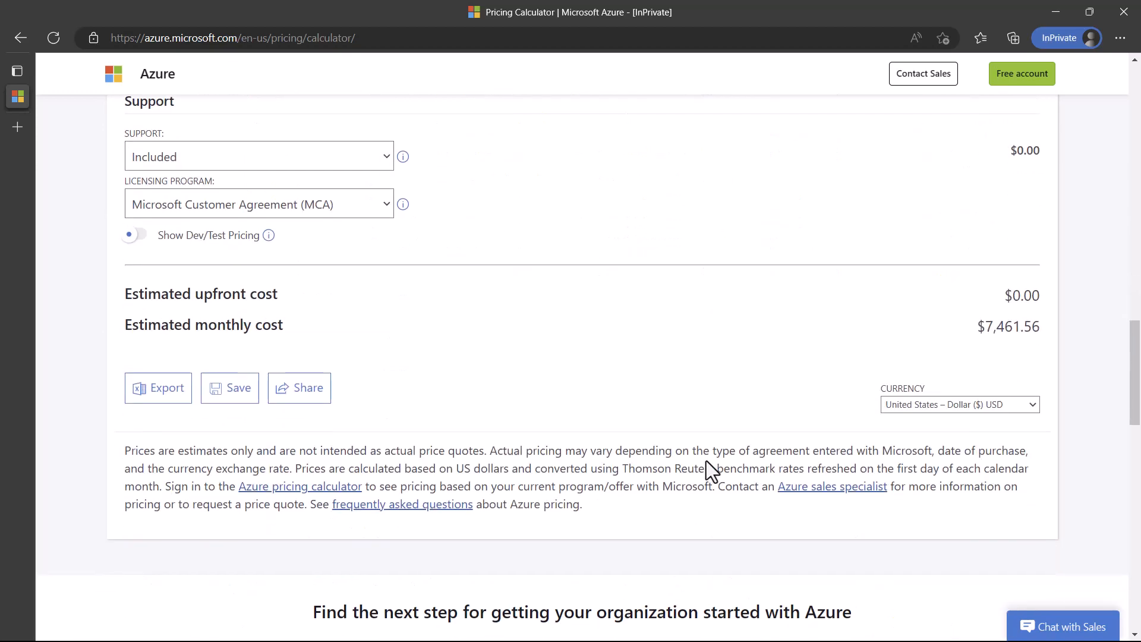
scroll(706, 462, "up", 5)
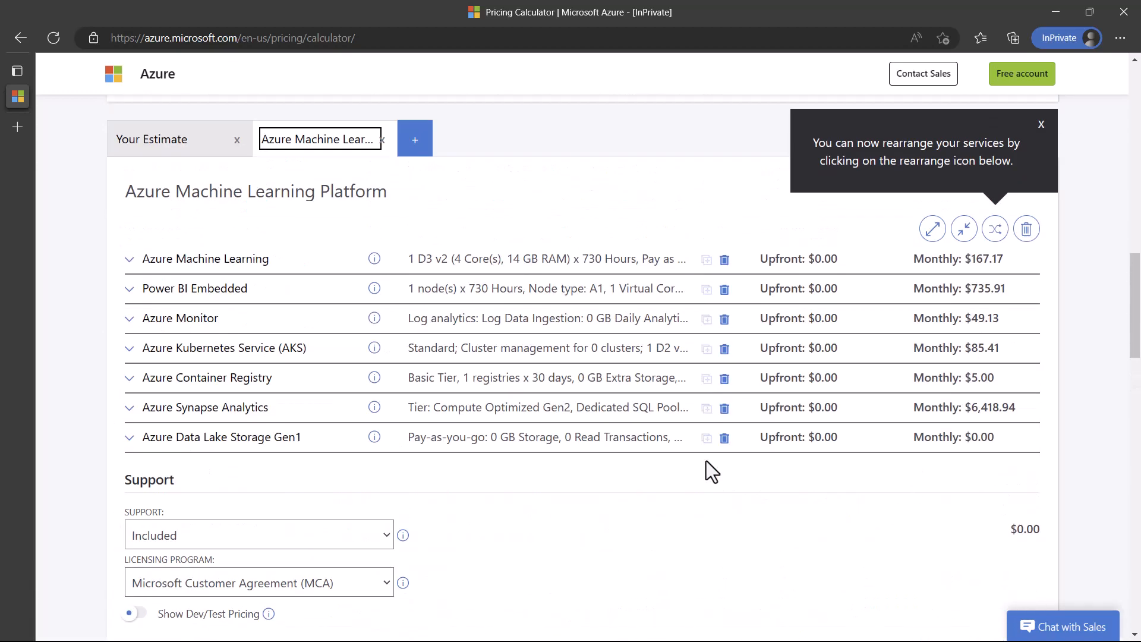